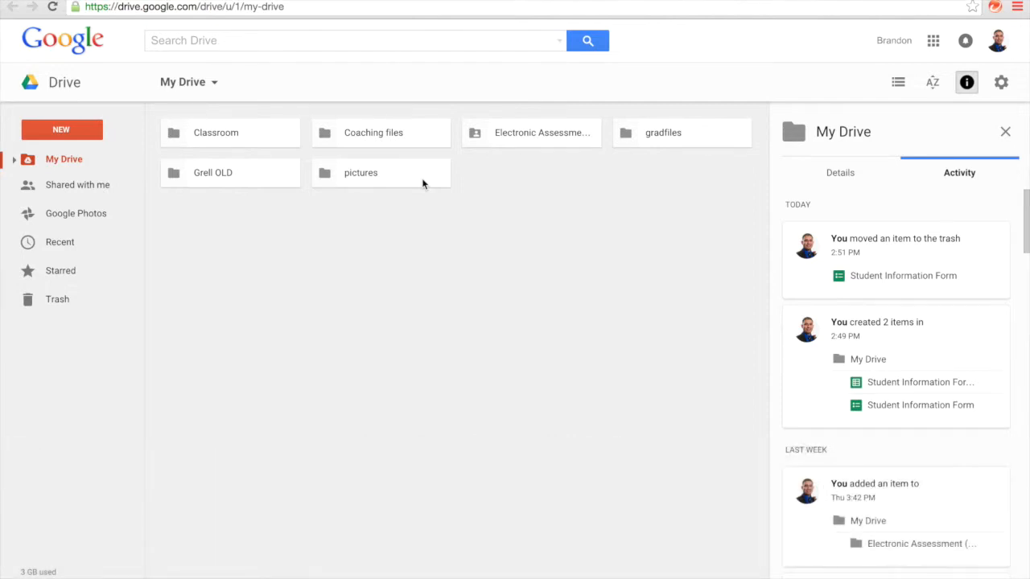
Create a new blank Google Form from My Drive
{"action": "left_click", "coordinate": [935, 42]}
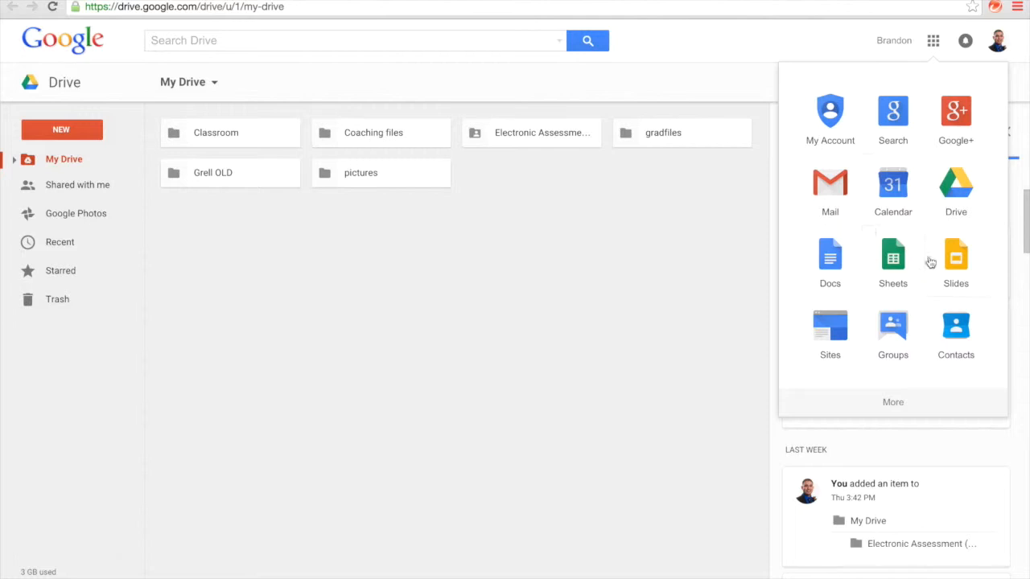
{"action": "left_click", "coordinate": [61, 132]}
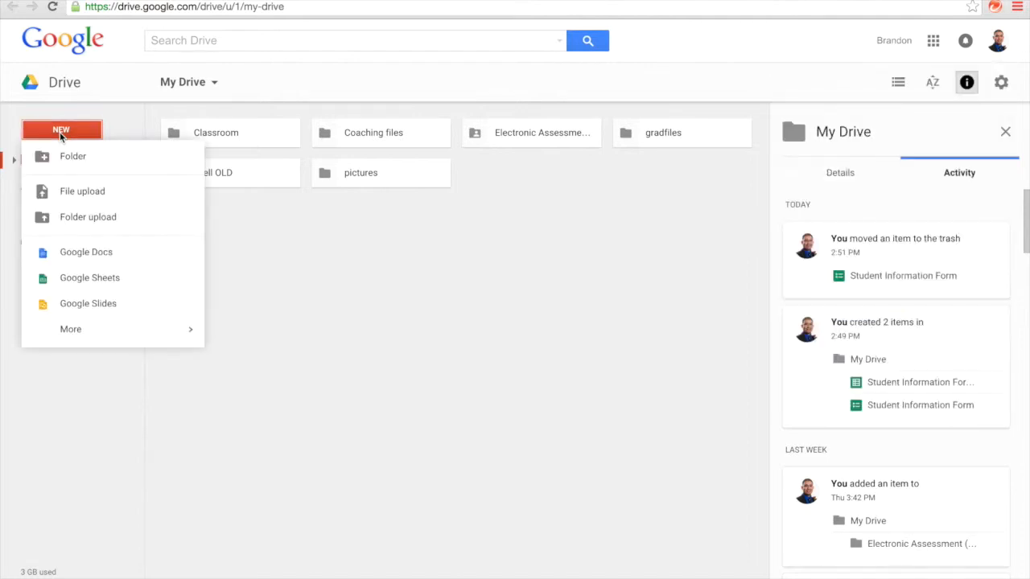
{"action": "mouse_move", "coordinate": [104, 344]}
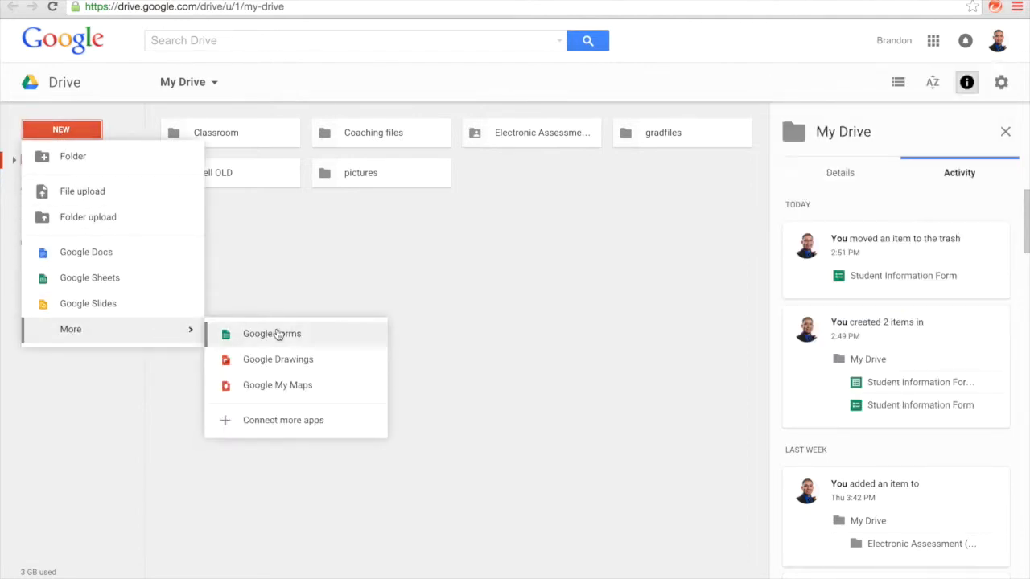
{"action": "left_click", "coordinate": [276, 334]}
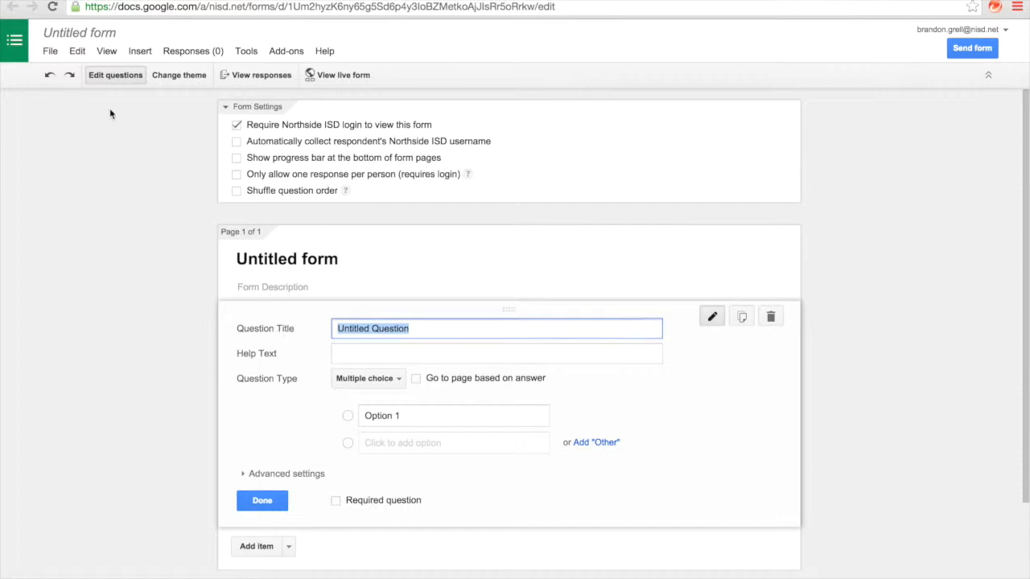
Rename the form as Student Information and turn off the Northside ISD login requirement, confirming access outside the district
{"action": "left_click", "coordinate": [107, 32]}
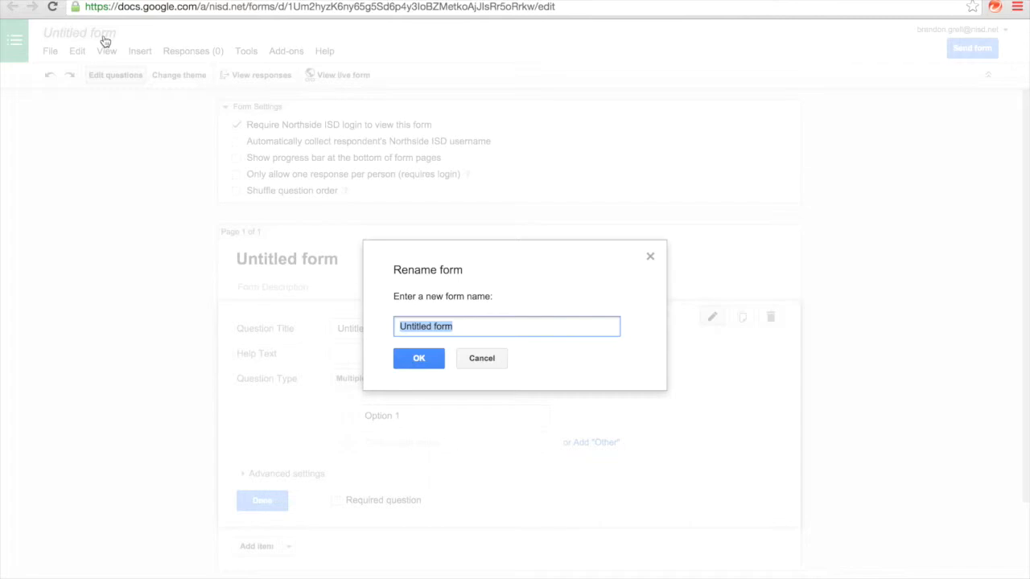
{"action": "type", "text": "St"}
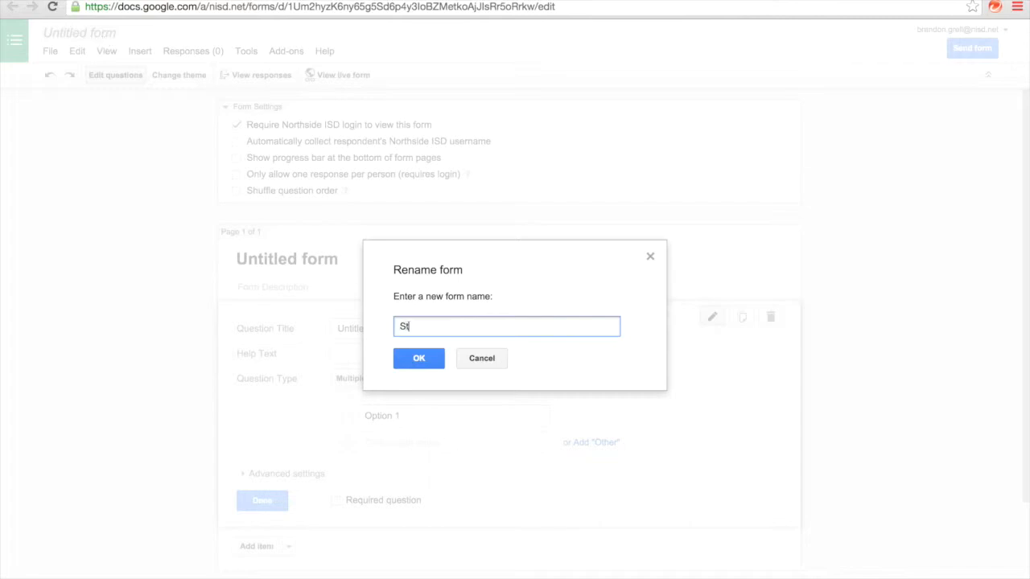
{"action": "type", "text": "udent Information"}
{"action": "left_click", "coordinate": [419, 358]}
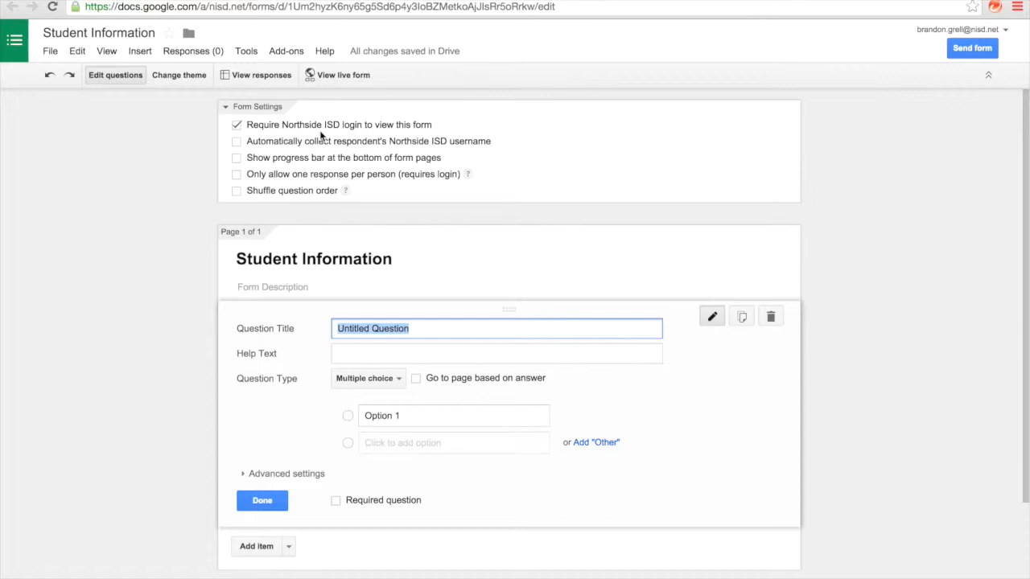
{"action": "left_click", "coordinate": [236, 125]}
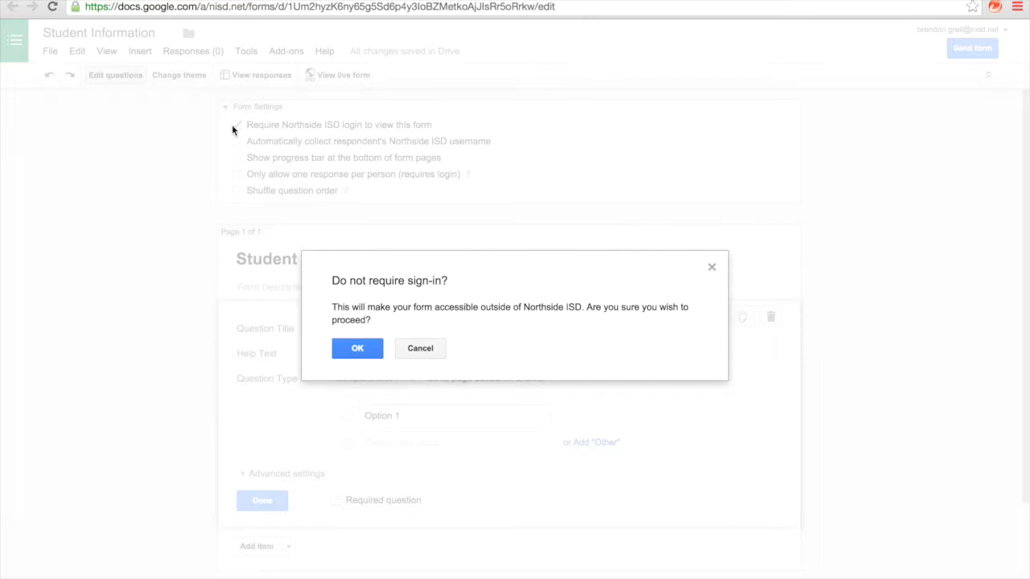
{"action": "left_click", "coordinate": [355, 348]}
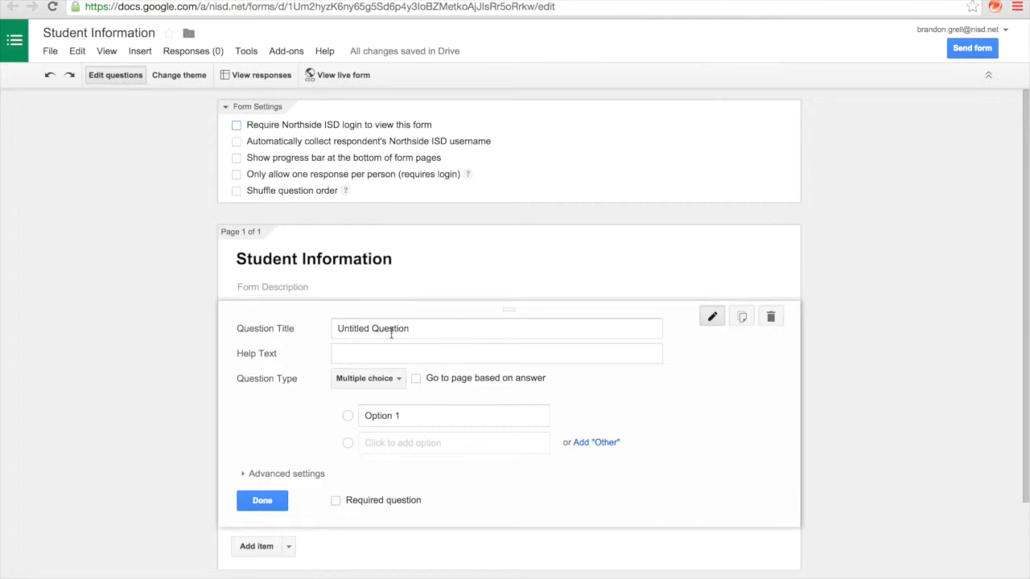
Title the first question "Name:" and set its question type to Text
{"action": "left_click", "coordinate": [427, 331]}
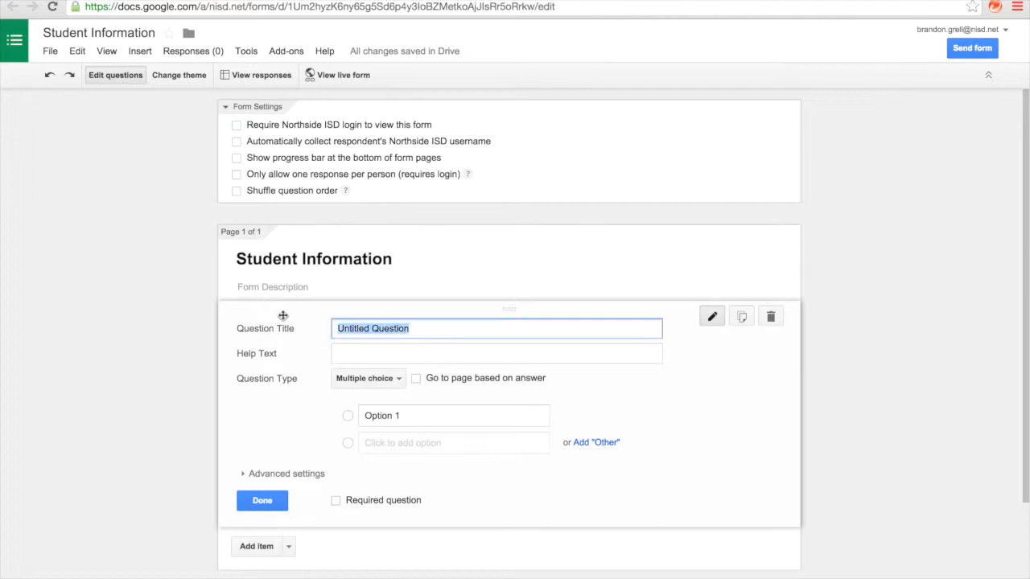
{"action": "type", "text": "Name:"}
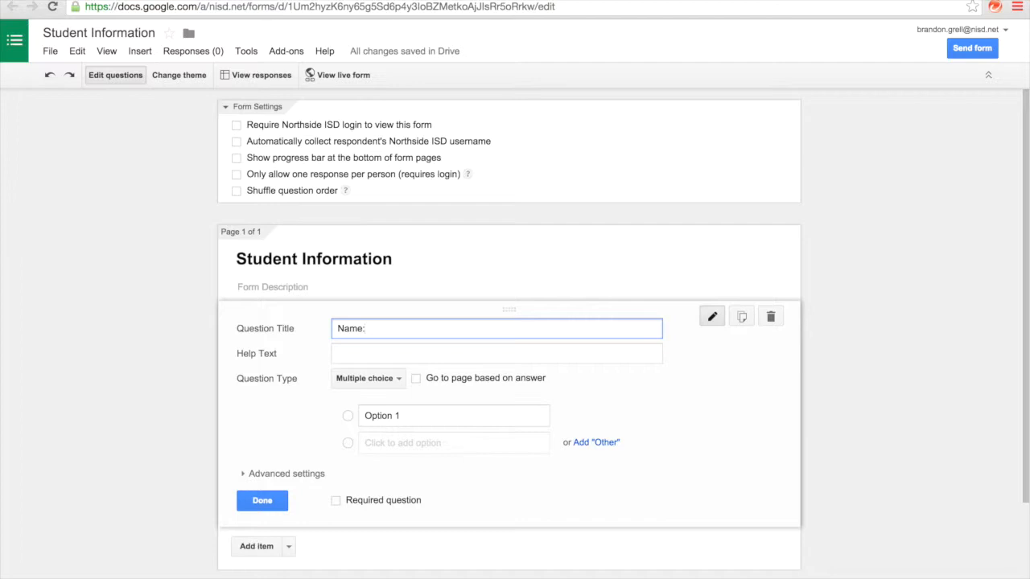
{"action": "left_click", "coordinate": [363, 378]}
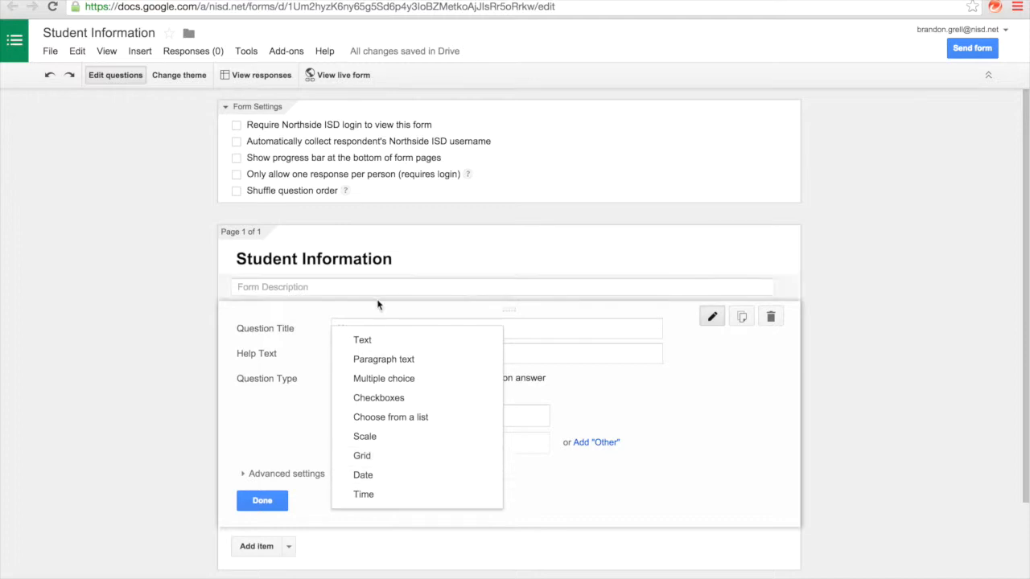
{"action": "left_click", "coordinate": [410, 339]}
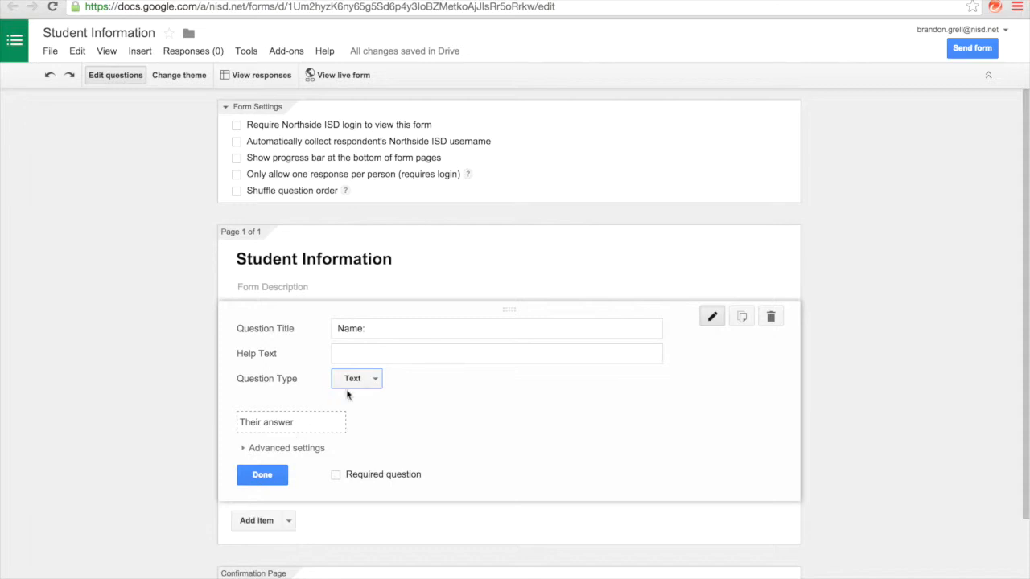
Try the Paragraph text type on the Name question and return it to Text
{"action": "left_click", "coordinate": [368, 380]}
{"action": "left_click", "coordinate": [372, 398]}
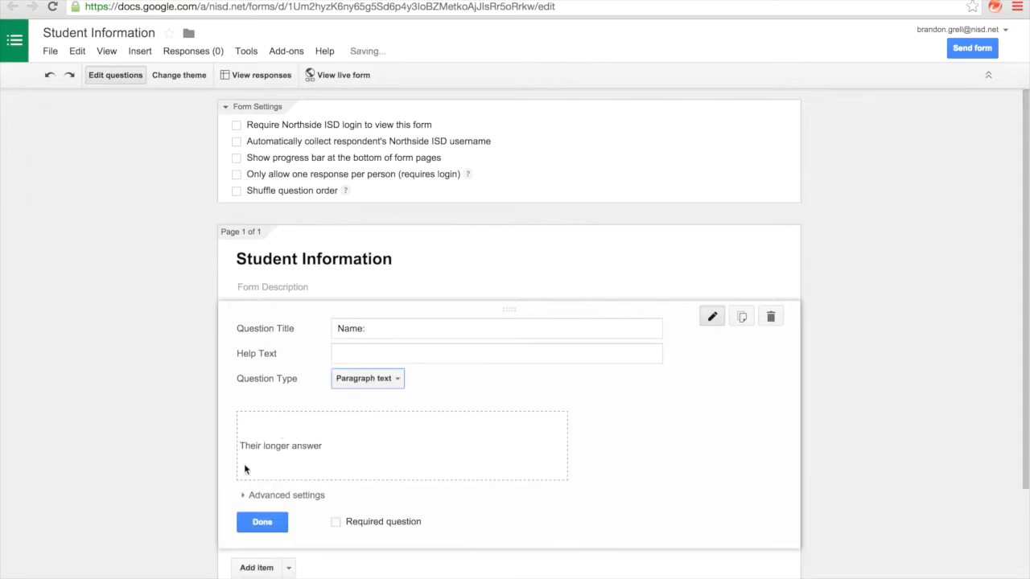
{"action": "left_click", "coordinate": [368, 378]}
{"action": "left_click", "coordinate": [354, 359]}
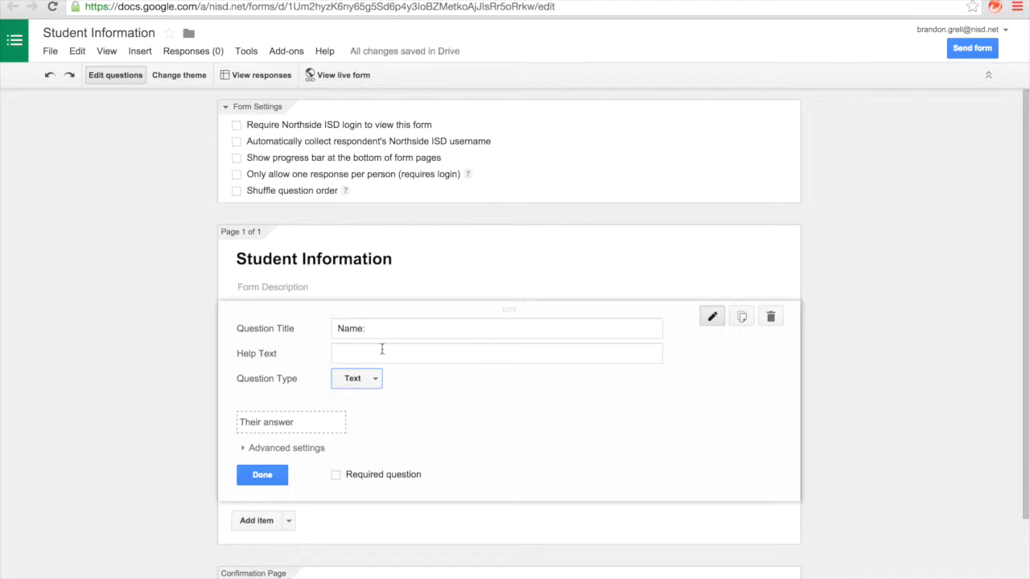
Make the Name question required and finish editing it
{"action": "left_click", "coordinate": [336, 479]}
{"action": "left_click", "coordinate": [259, 477]}
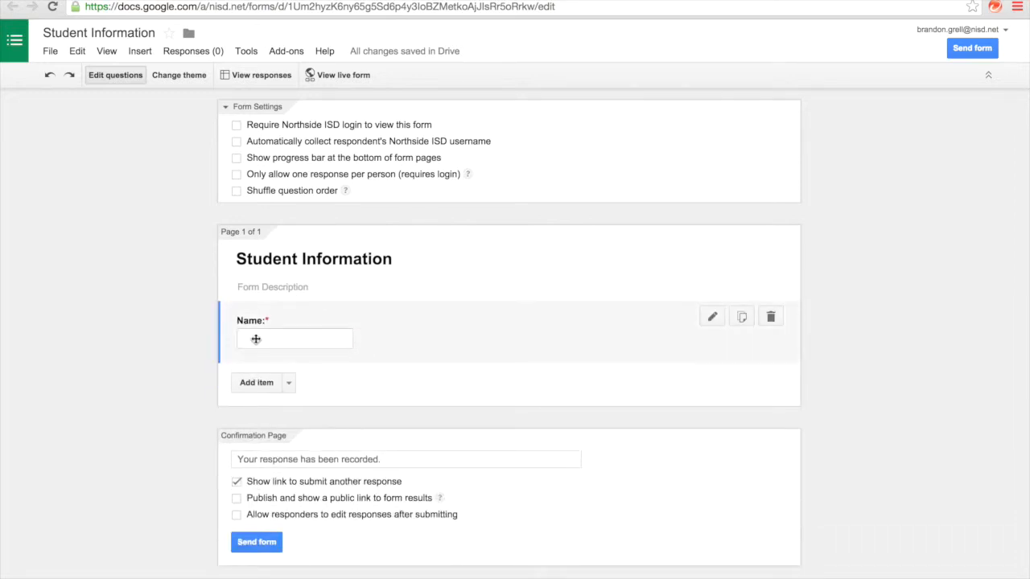
Add a required Text question titled "Class Period:" below the Name question
{"action": "left_click", "coordinate": [255, 383]}
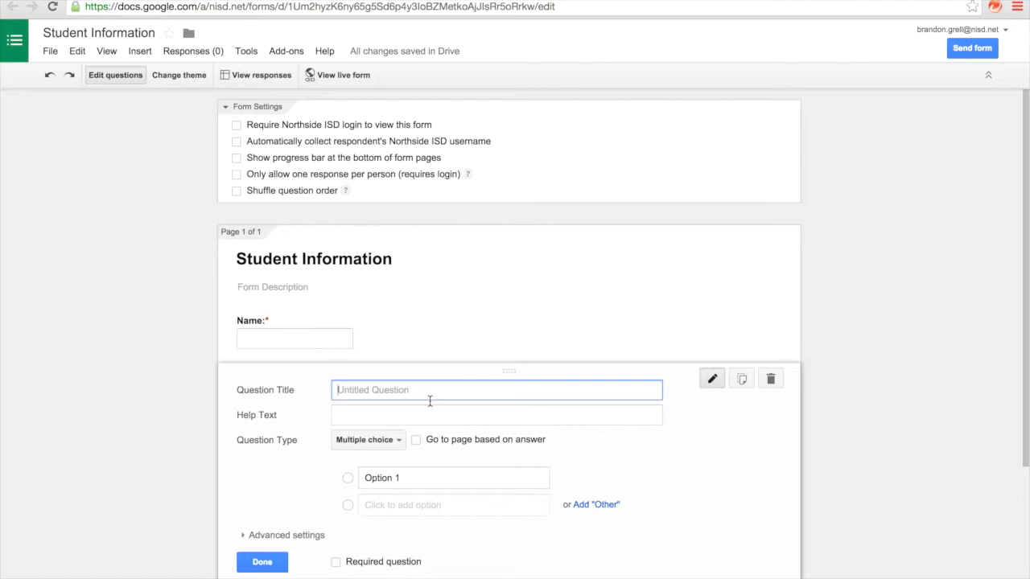
{"action": "type", "text": "Class Period:"}
{"action": "left_click", "coordinate": [364, 441]}
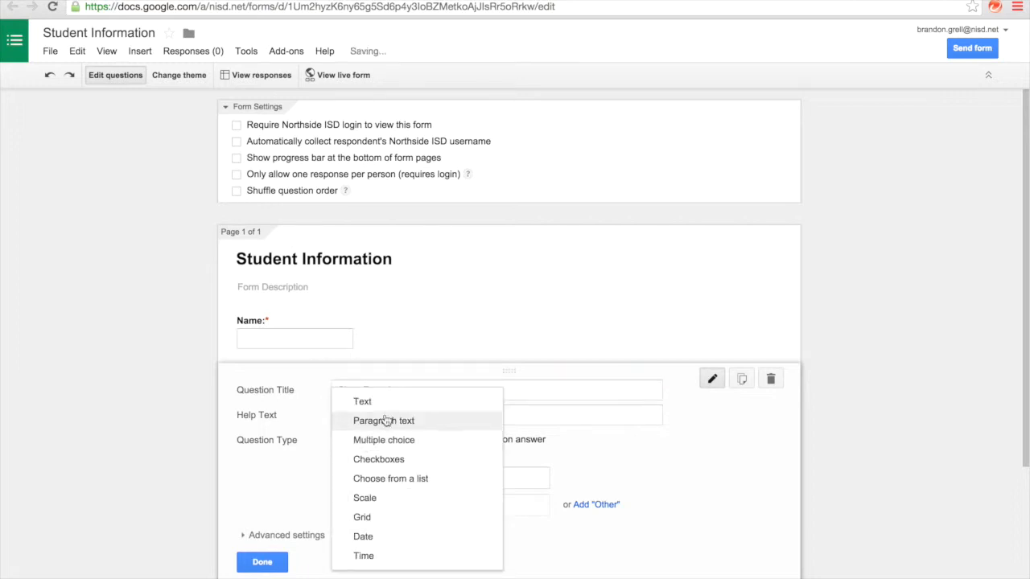
{"action": "left_click", "coordinate": [394, 410]}
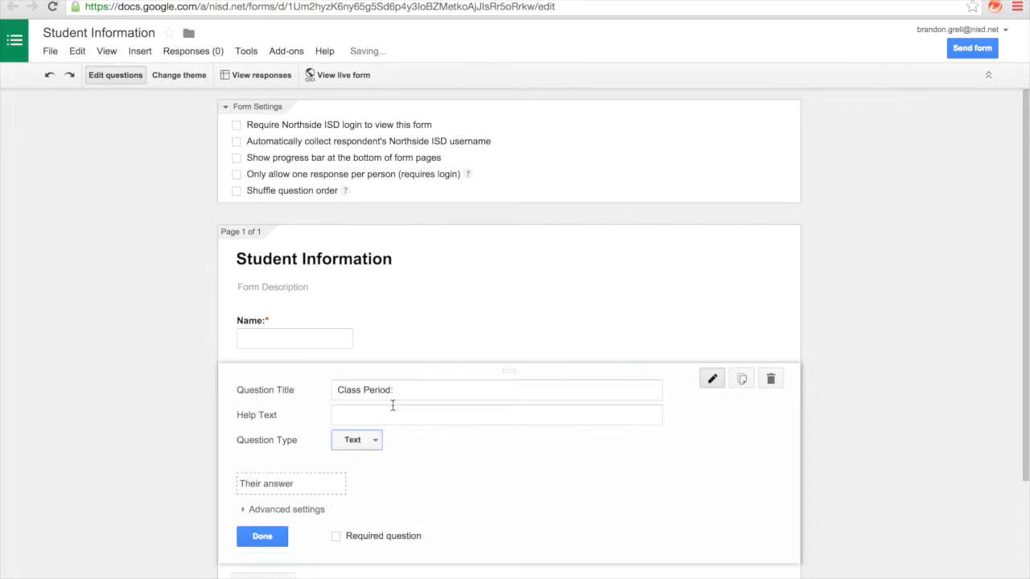
{"action": "left_click", "coordinate": [336, 536]}
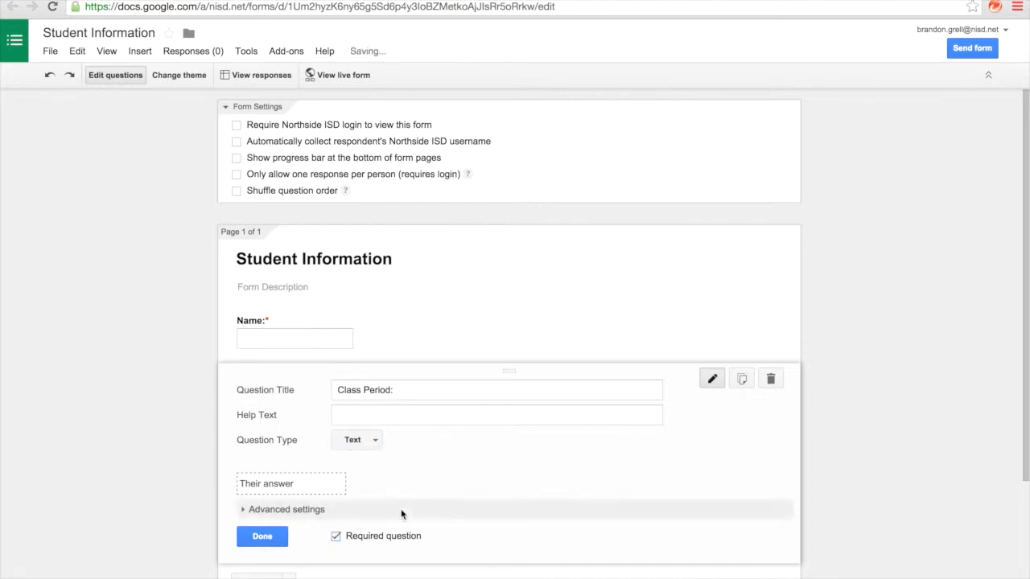
{"action": "left_click", "coordinate": [265, 537]}
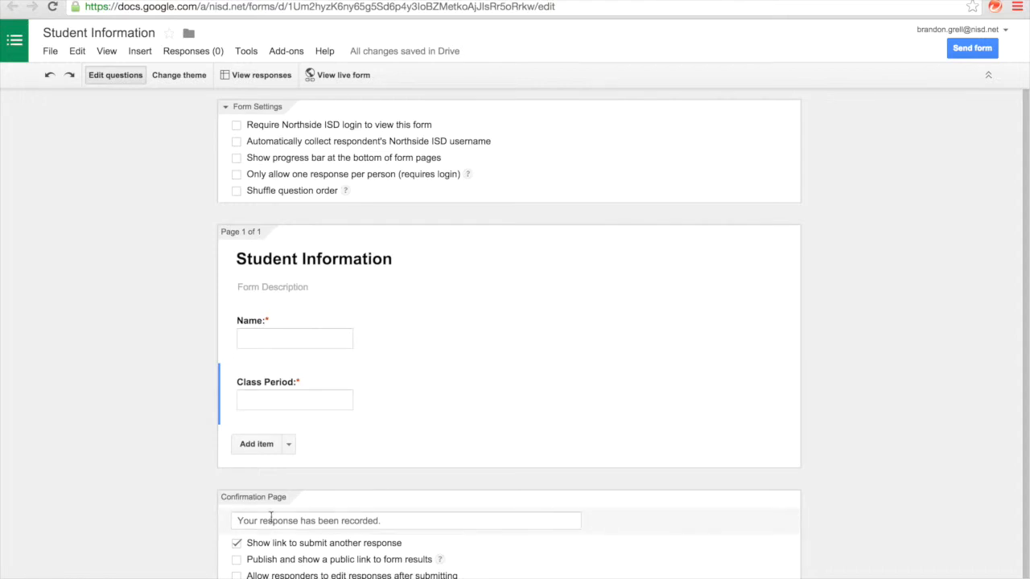
Duplicate the Class Period question, and open and close the copy's editor
{"action": "mouse_move", "coordinate": [368, 391]}
{"action": "left_mouse_down"}
{"action": "mouse_move", "coordinate": [373, 315]}
{"action": "mouse_move", "coordinate": [364, 394]}
{"action": "left_mouse_up"}
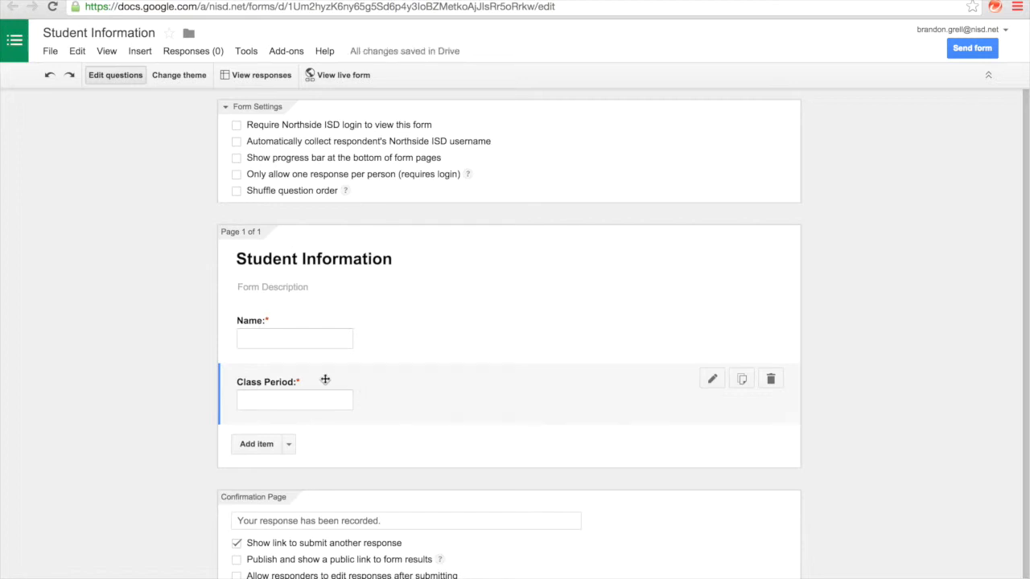
{"action": "left_click", "coordinate": [741, 382]}
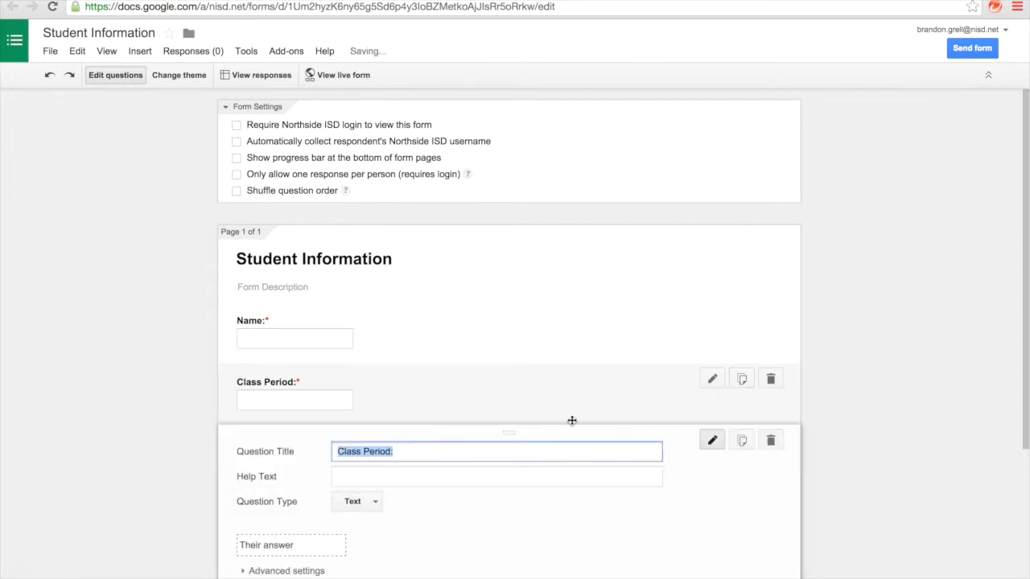
{"action": "scroll", "coordinate": [572, 421], "scroll_direction": "down", "scroll_amount": 2}
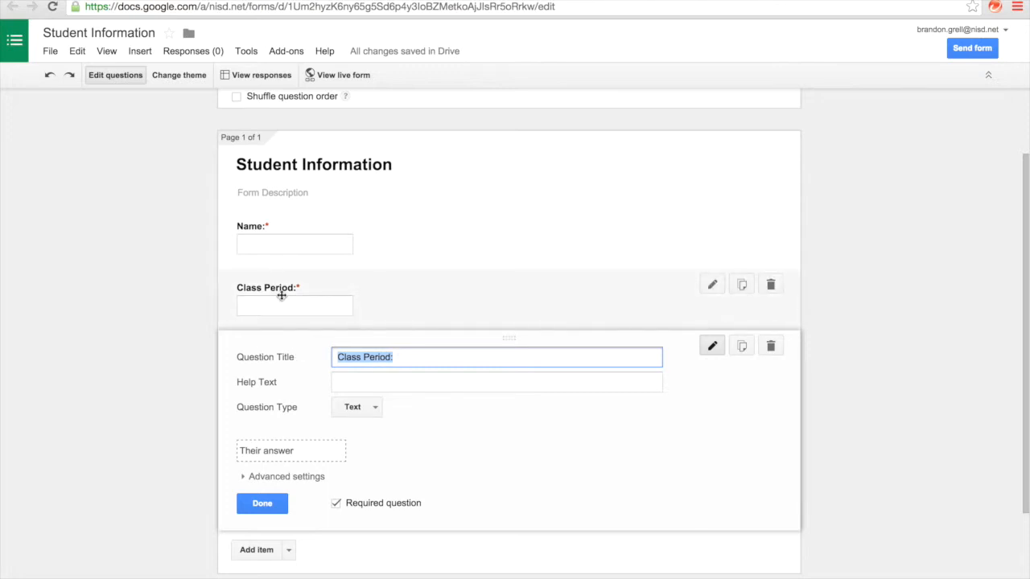
{"action": "left_click", "coordinate": [274, 507]}
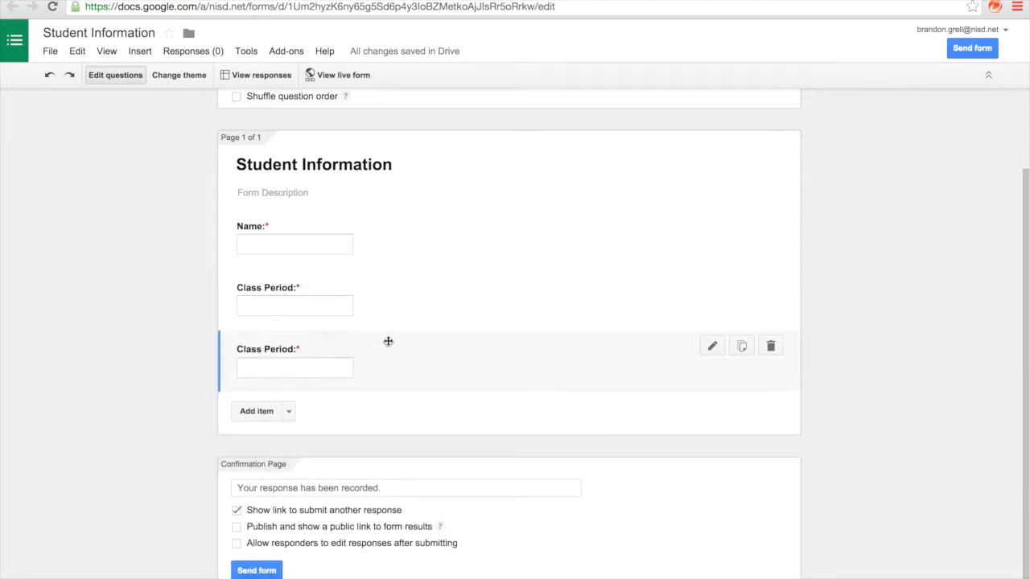
{"action": "left_click", "coordinate": [712, 346]}
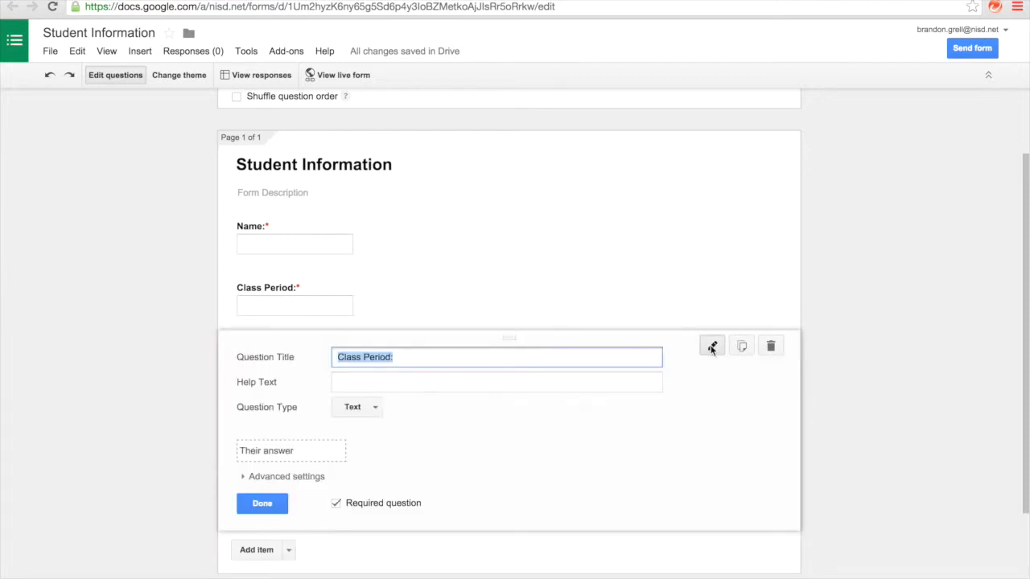
{"action": "left_click", "coordinate": [262, 504]}
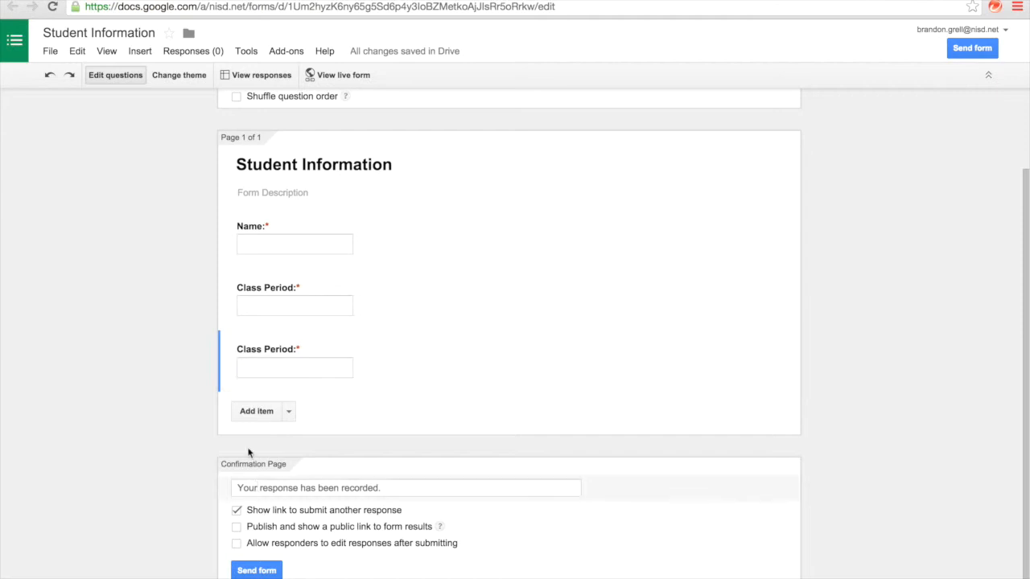
Add a multiple choice question titled "What grade are you in?" below the second Class Period question
{"action": "left_click", "coordinate": [259, 413]}
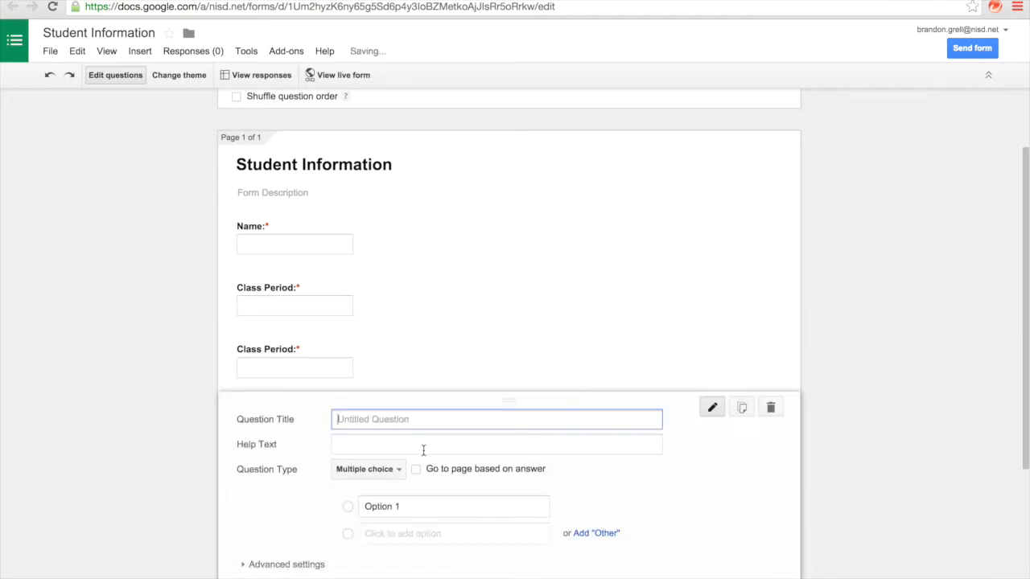
{"action": "type", "text": "Wha"}
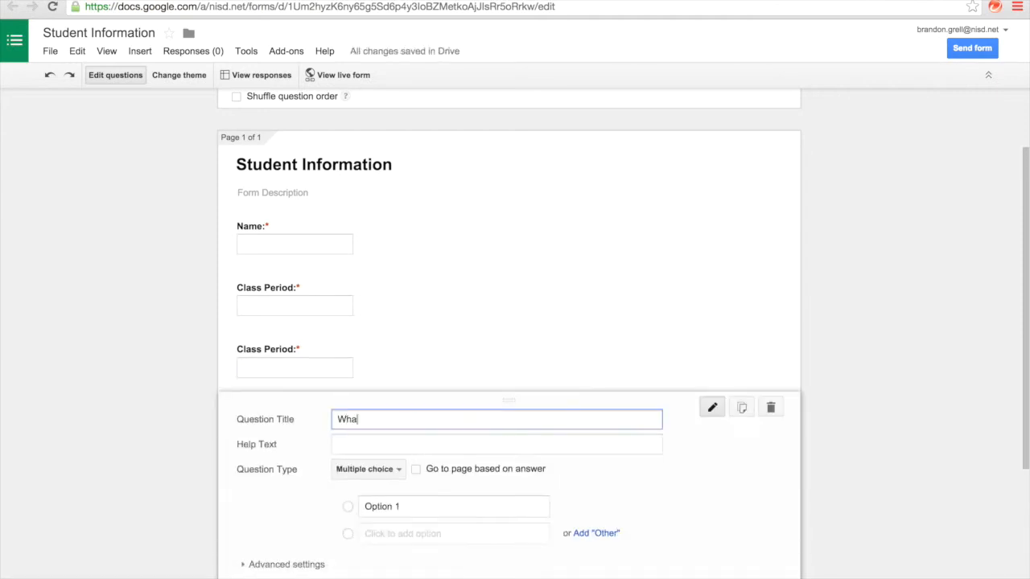
{"action": "type", "text": "t grade are"}
{"action": "key", "text": "BackSpace"}
{"action": "key", "text": "BackSpace"}
{"action": "key", "text": "BackSpace"}
{"action": "key", "text": "BackSpace"}
{"action": "type", "text": "e are you lin?"}
Give the "What grade are you in?" question the options 9th, 10th, 11th and 12th, and make it required
{"action": "scroll", "coordinate": [533, 510], "scroll_direction": "down", "scroll_amount": 1}
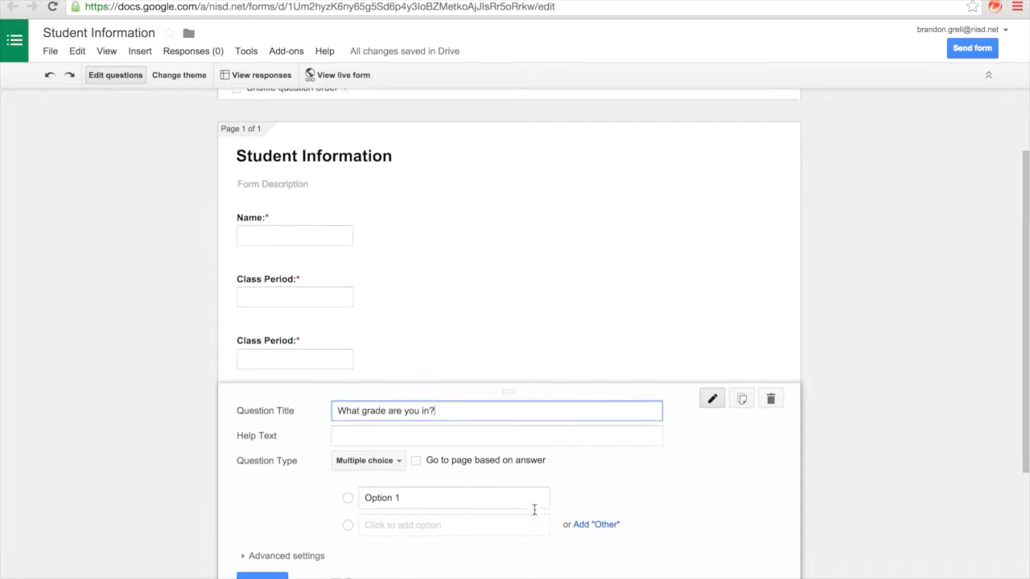
{"action": "scroll", "coordinate": [533, 509], "scroll_direction": "down", "scroll_amount": 1}
{"action": "left_click", "coordinate": [428, 414]}
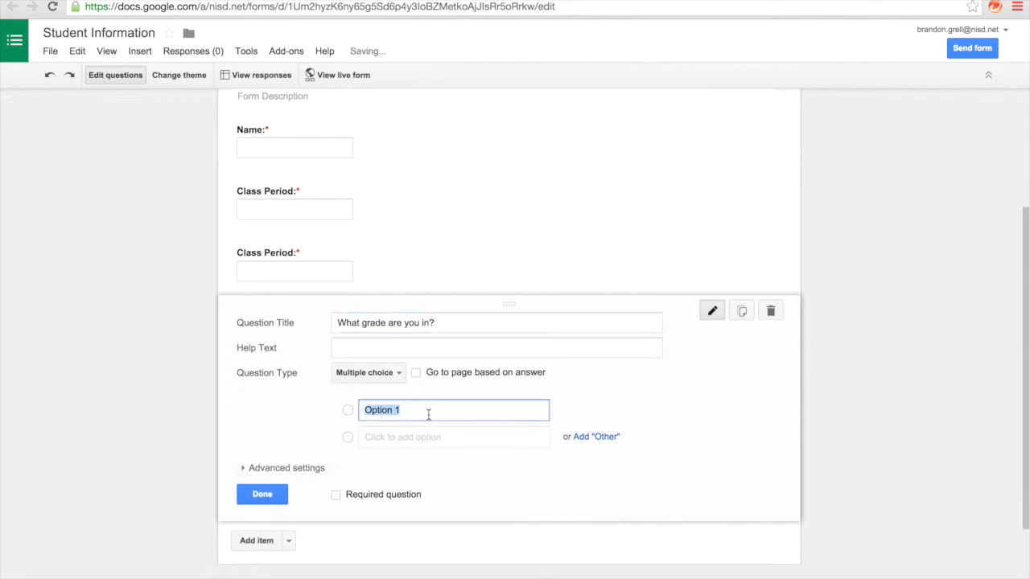
{"action": "type", "text": "9th"}
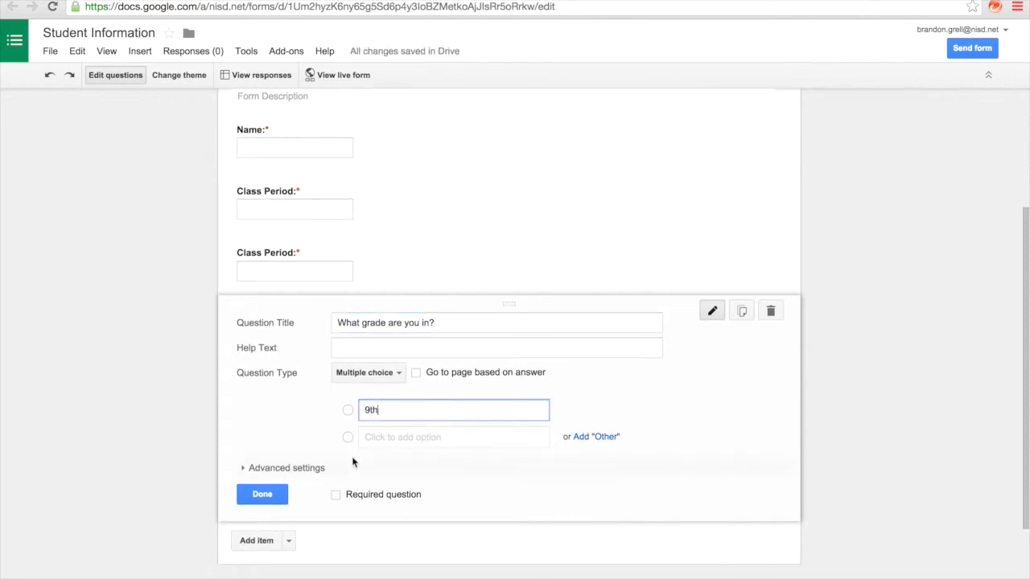
{"action": "left_click", "coordinate": [390, 442]}
{"action": "type", "text": "10th"}
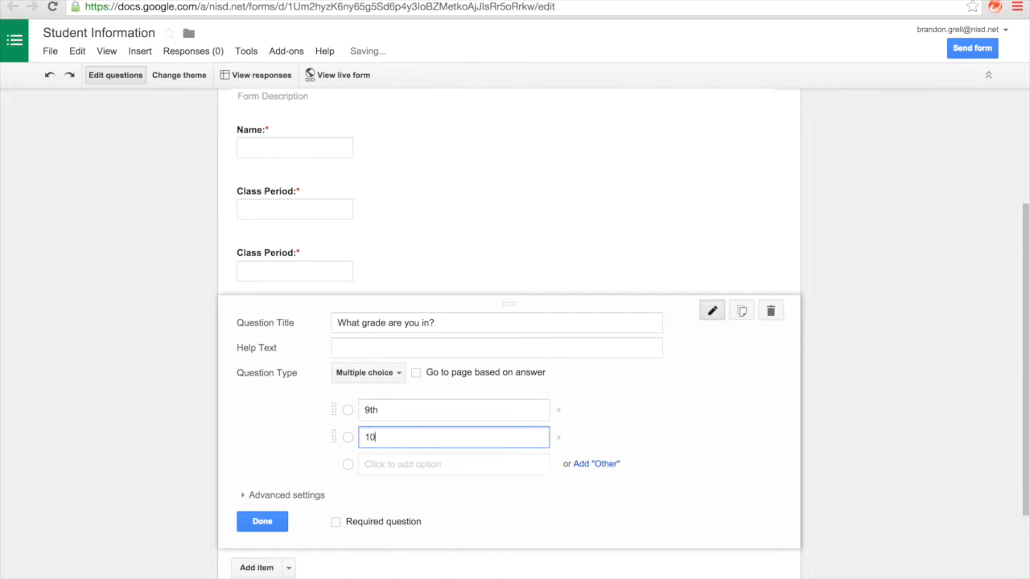
{"action": "left_click", "coordinate": [408, 472]}
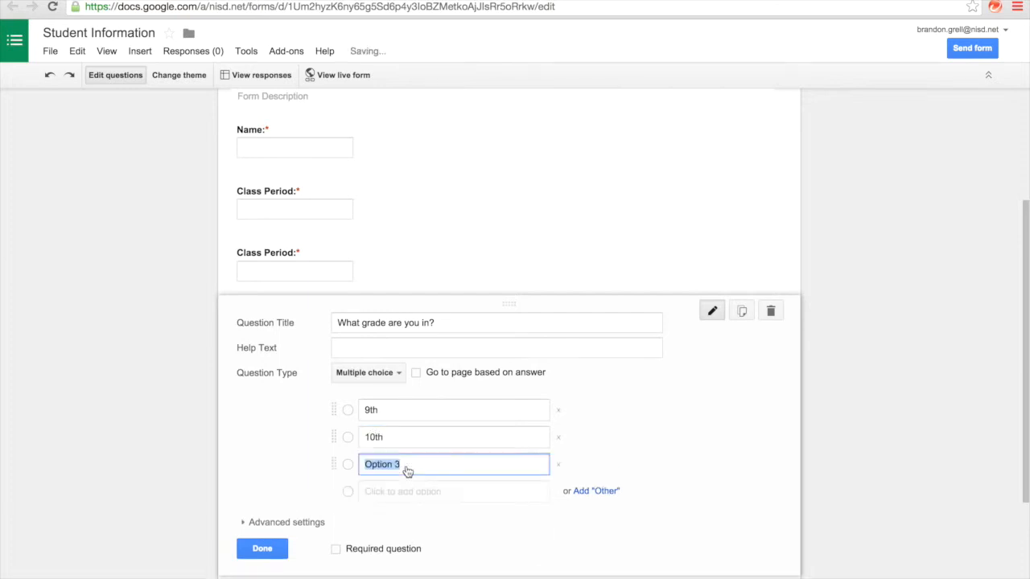
{"action": "type", "text": "11th"}
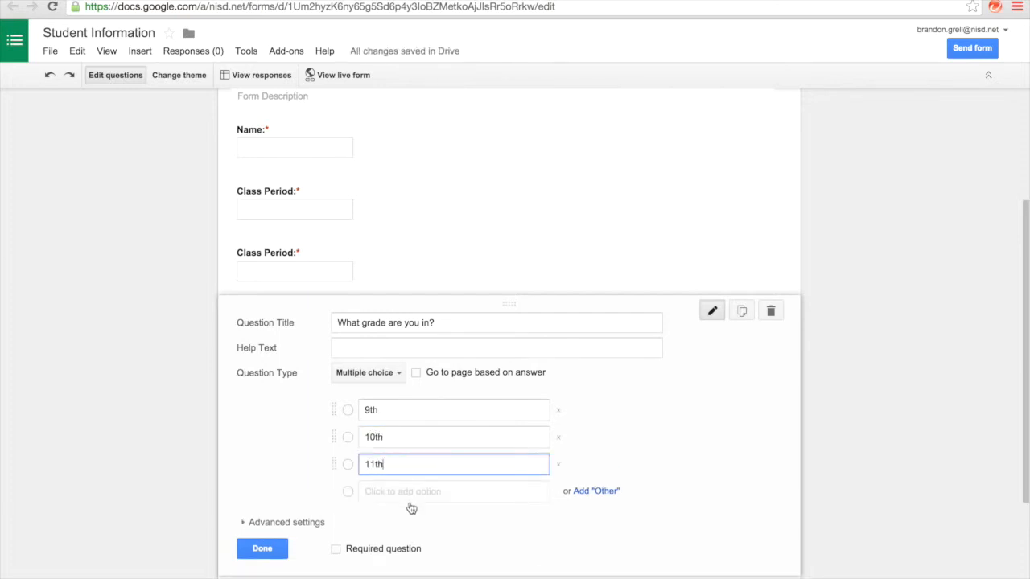
{"action": "left_click", "coordinate": [414, 493]}
{"action": "type", "text": "12th"}
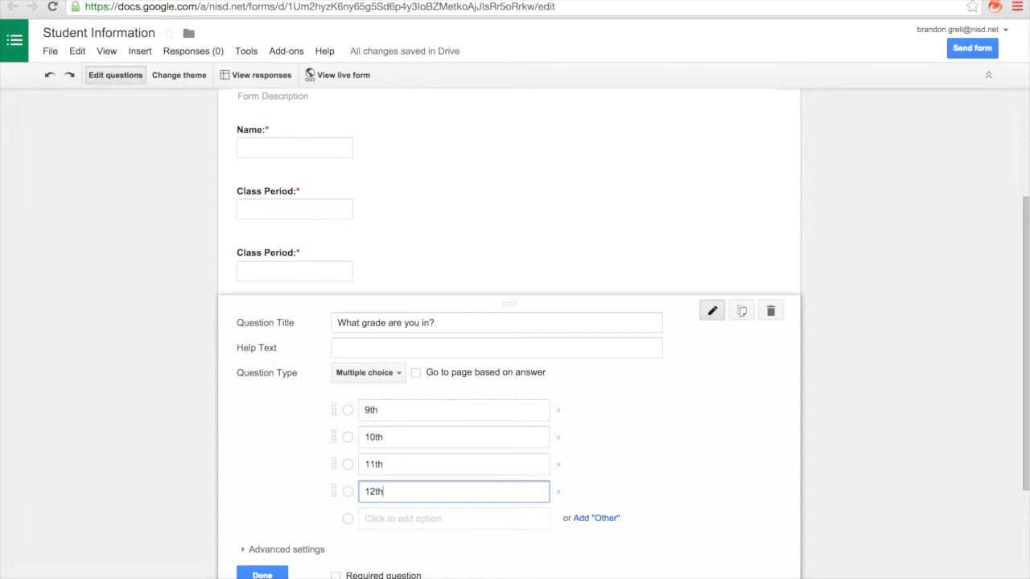
{"action": "left_click", "coordinate": [336, 575]}
{"action": "left_click", "coordinate": [262, 574]}
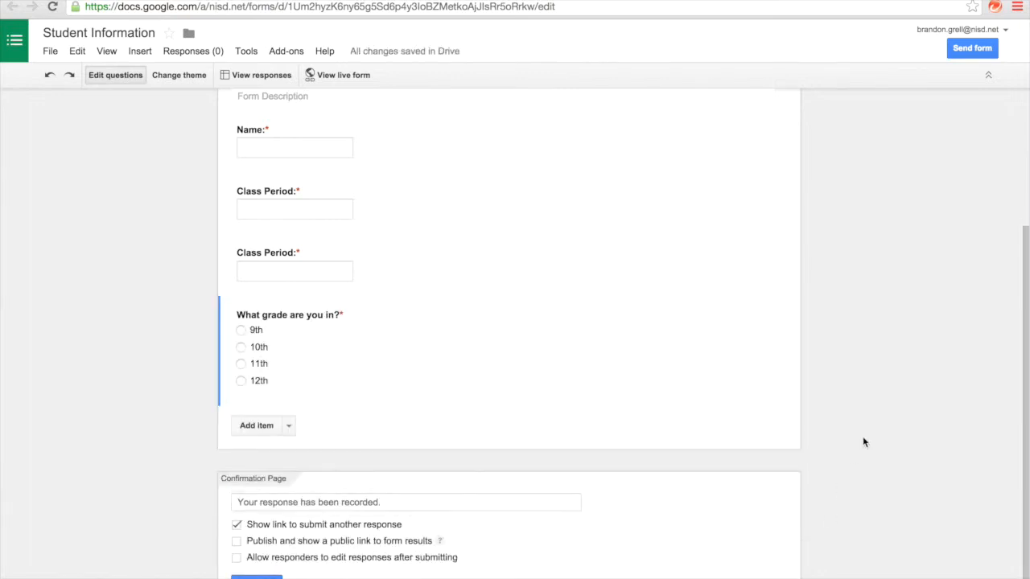
Review the finished questions in the editor, and open and close the live form
{"action": "scroll", "coordinate": [864, 442], "scroll_direction": "up", "scroll_amount": 3}
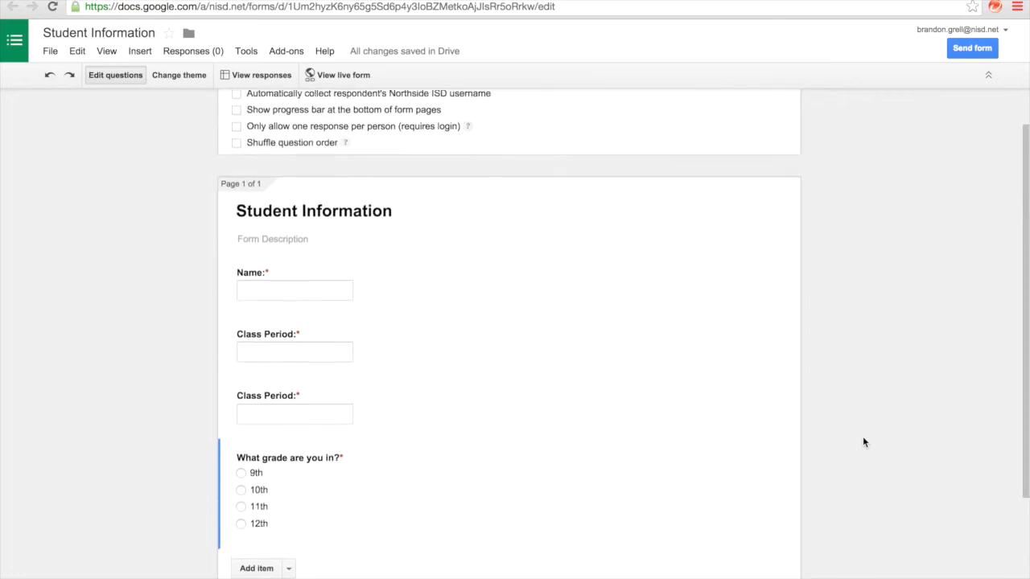
{"action": "scroll", "coordinate": [864, 439], "scroll_direction": "down", "scroll_amount": 1}
{"action": "scroll", "coordinate": [863, 437], "scroll_direction": "down", "scroll_amount": 1}
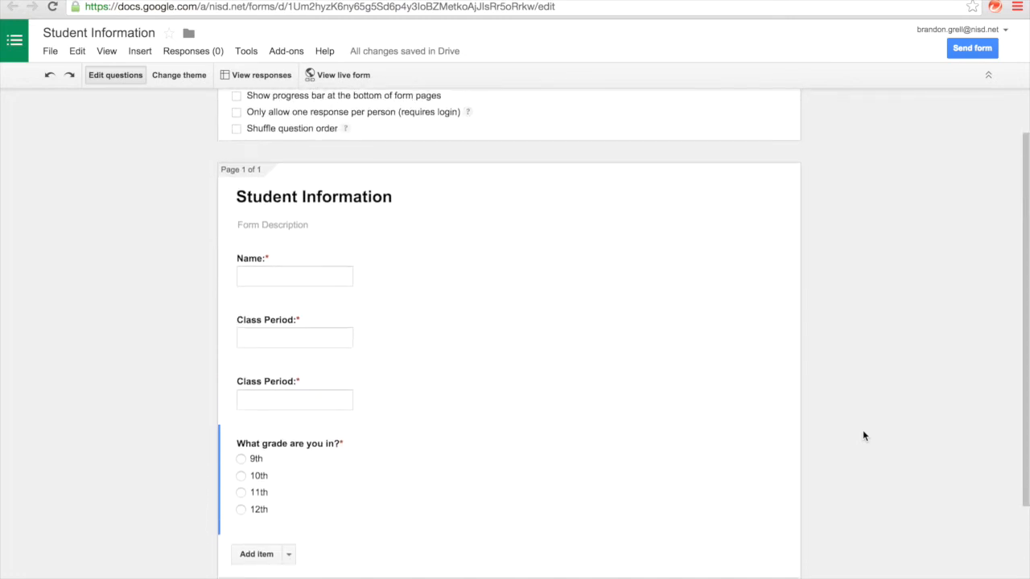
{"action": "left_click", "coordinate": [347, 83]}
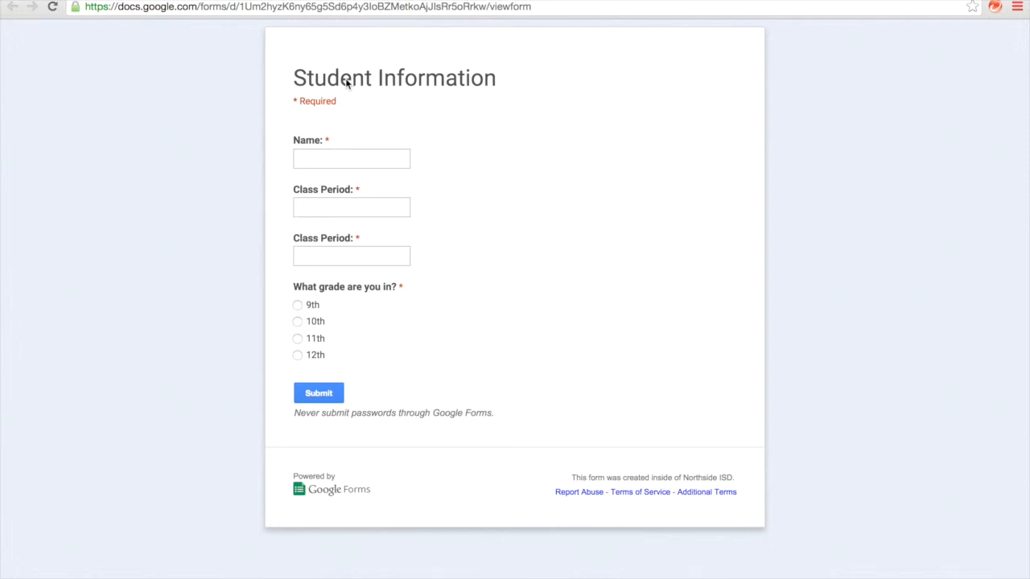
{"action": "key", "text": "super+w"}
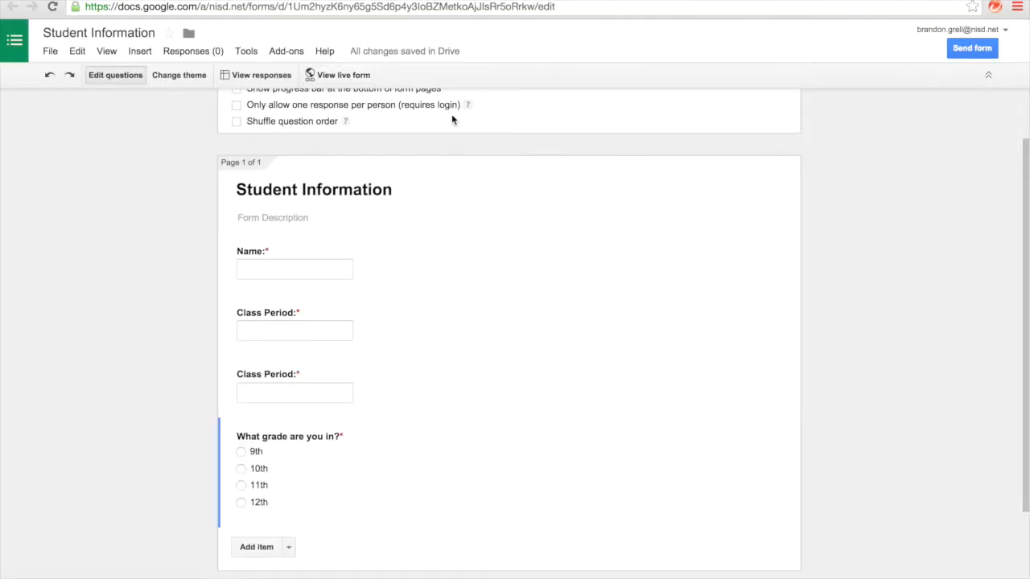
Apply the City Skyline theme to the Student Information form
{"action": "left_click", "coordinate": [171, 75]}
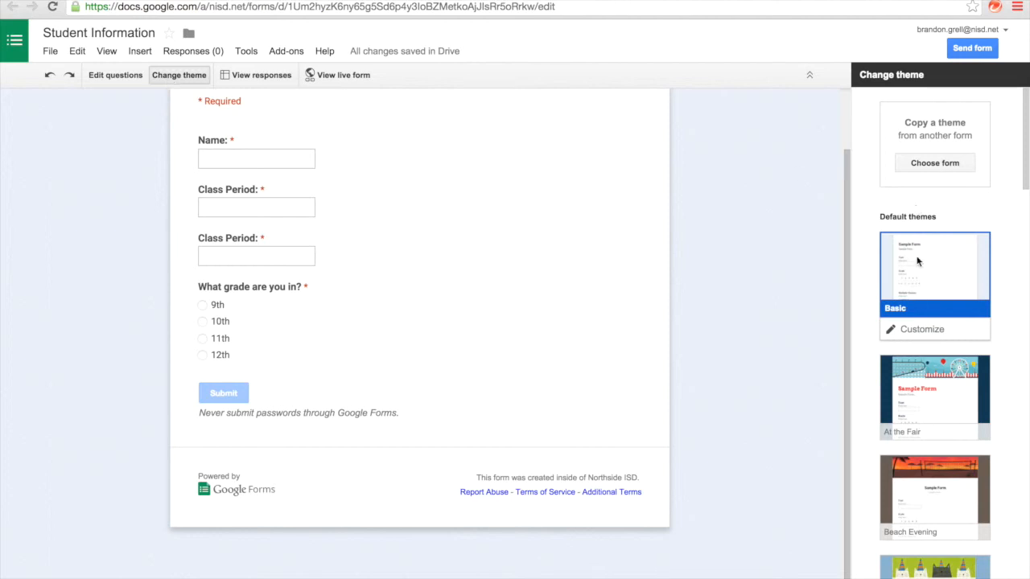
{"action": "left_click_drag", "start_coordinate": [1024, 179], "coordinate": [1022, 285]}
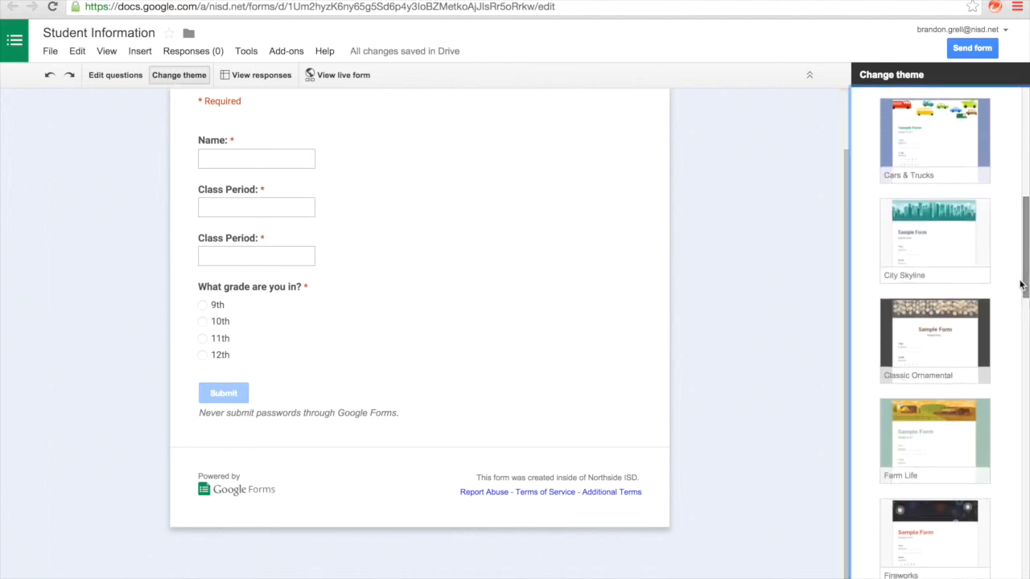
{"action": "left_click", "coordinate": [954, 272]}
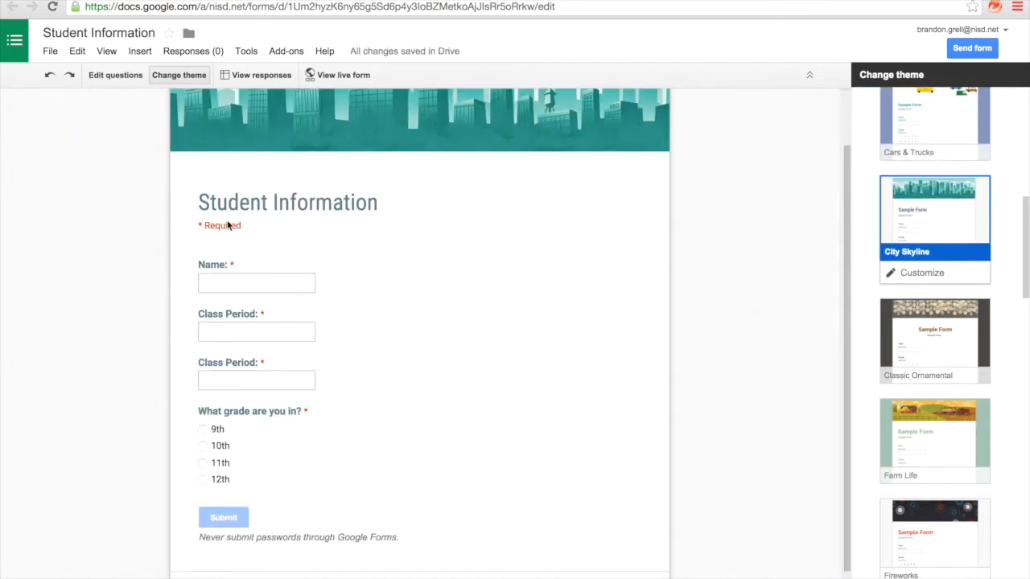
View the themed live form from header to footer, and return to the form's theme editor
{"action": "left_click", "coordinate": [325, 77]}
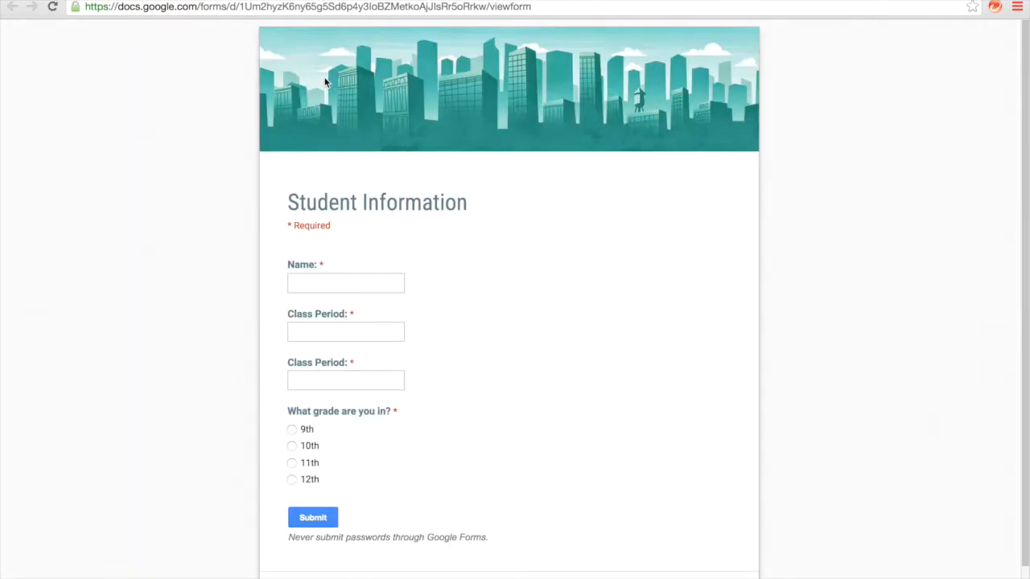
{"action": "scroll", "coordinate": [544, 346], "scroll_direction": "down", "scroll_amount": 1}
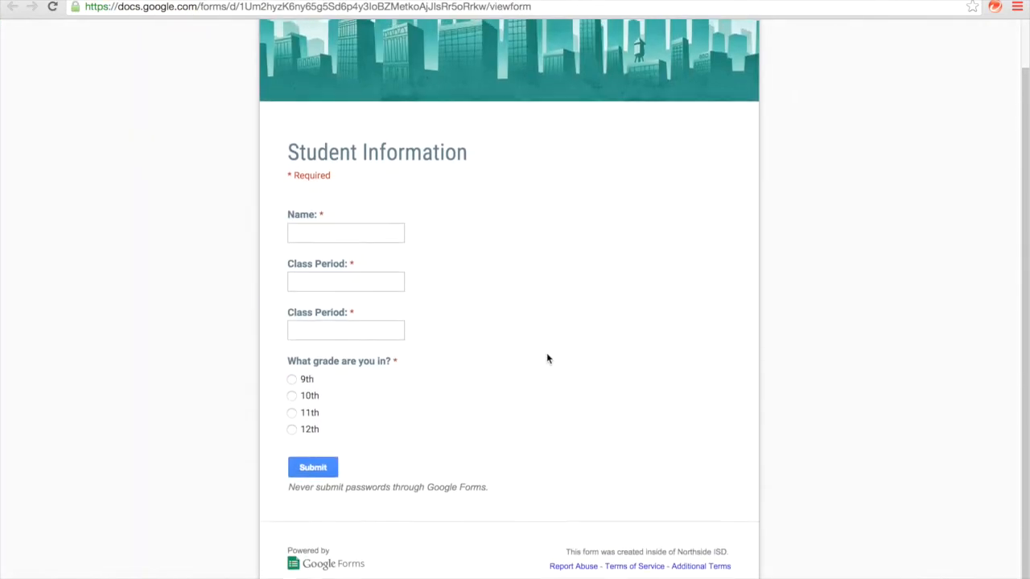
{"action": "scroll", "coordinate": [547, 359], "scroll_direction": "up", "scroll_amount": 1}
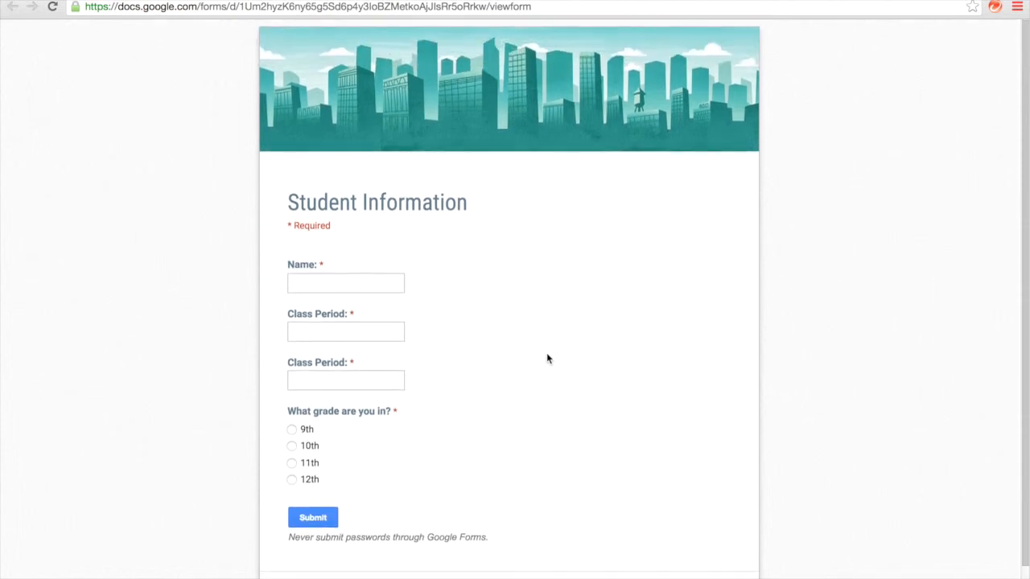
{"action": "scroll", "coordinate": [547, 355], "scroll_direction": "down", "scroll_amount": 1}
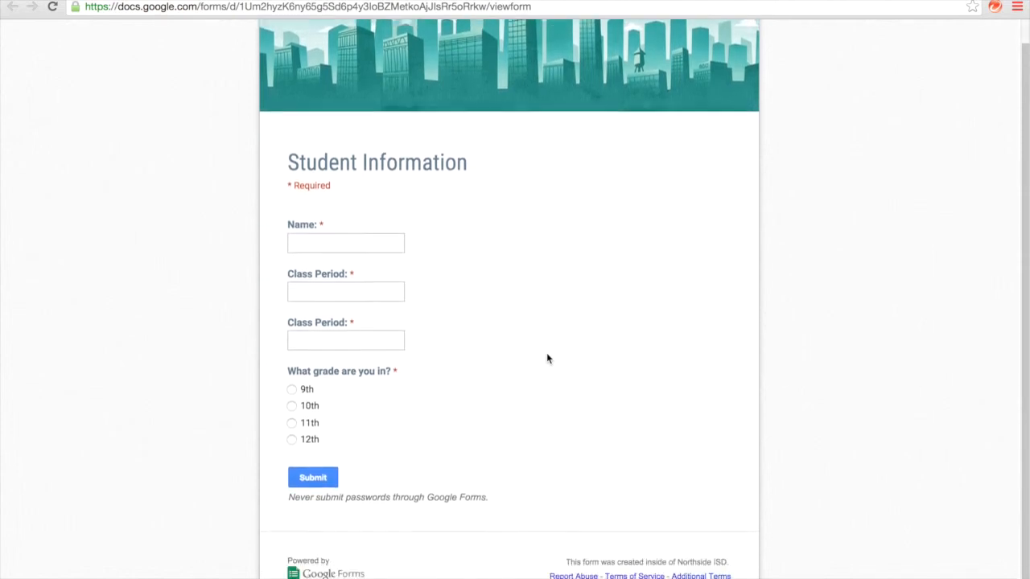
{"action": "left_click", "coordinate": [593, 1]}
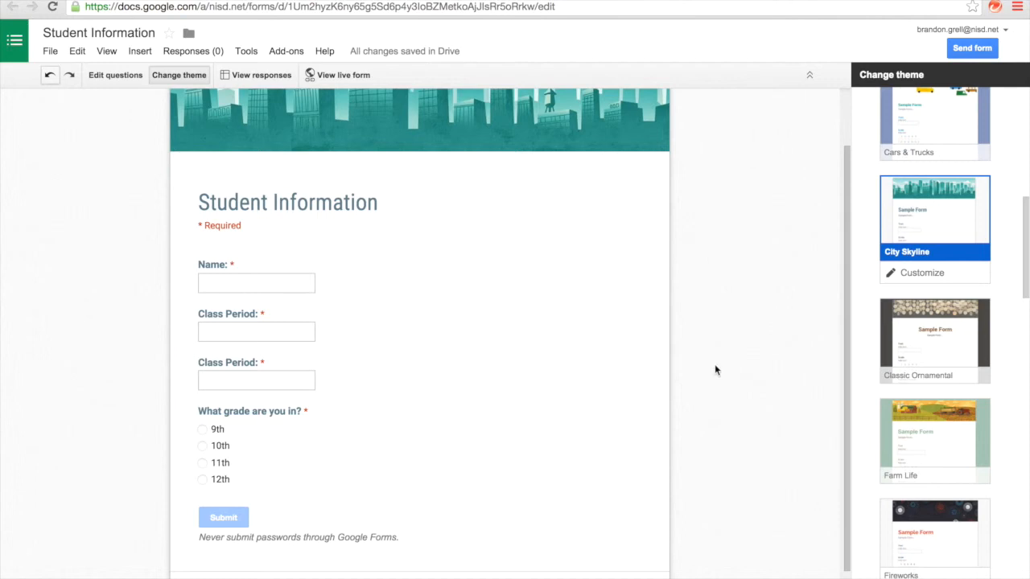
{"action": "scroll", "coordinate": [763, 374], "scroll_direction": "down", "scroll_amount": 1}
{"action": "scroll", "coordinate": [763, 375], "scroll_direction": "up", "scroll_amount": 2}
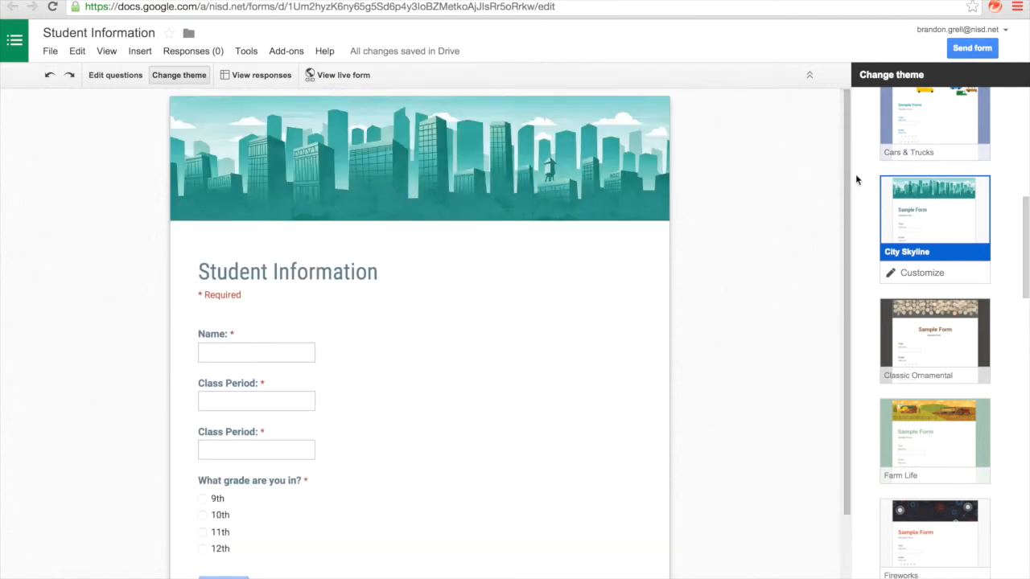
Open the form's responses spreadsheet and examine its question columns and the commands available for row 3
{"action": "left_click", "coordinate": [270, 77]}
{"action": "scroll", "coordinate": [432, 379], "scroll_direction": "down", "scroll_amount": 2}
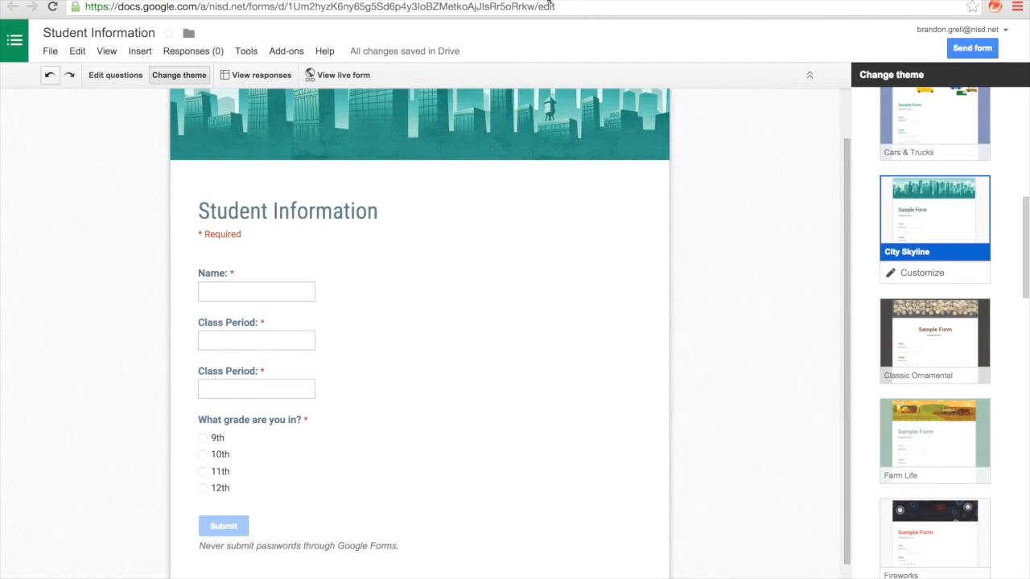
{"action": "left_click", "coordinate": [242, 2]}
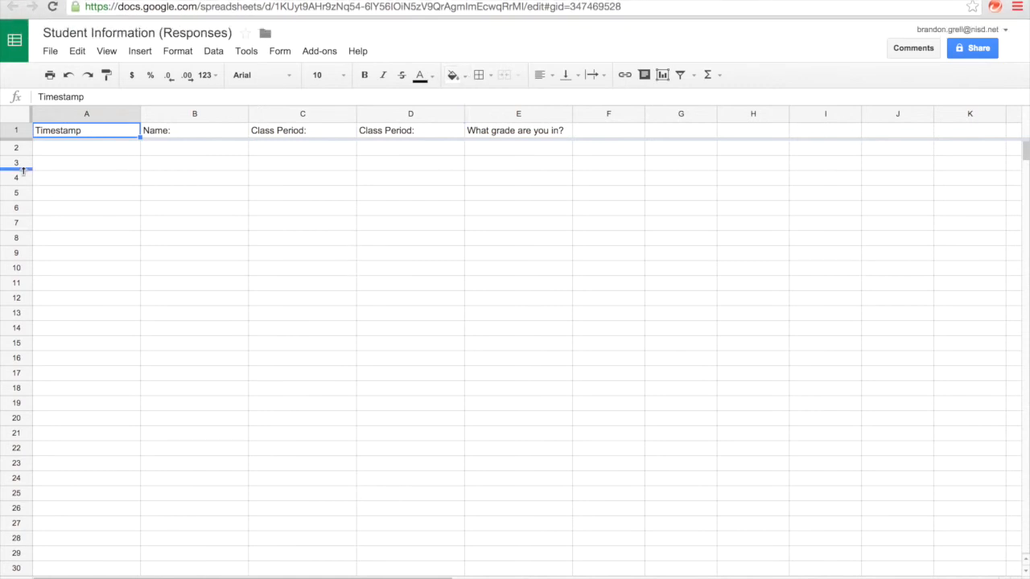
{"action": "left_click_drag", "start_coordinate": [153, 163], "coordinate": [271, 164]}
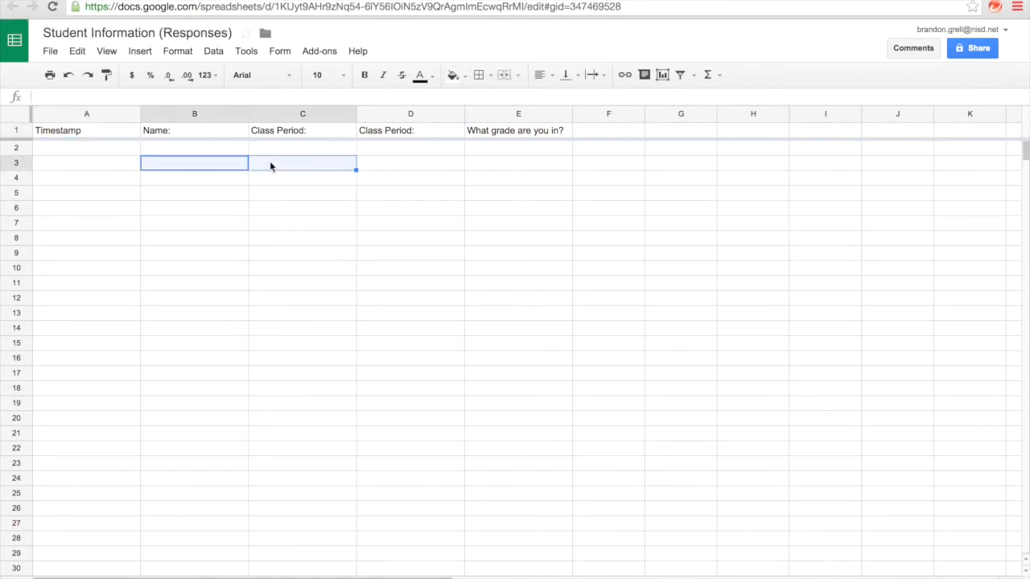
{"action": "right_click", "coordinate": [16, 163]}
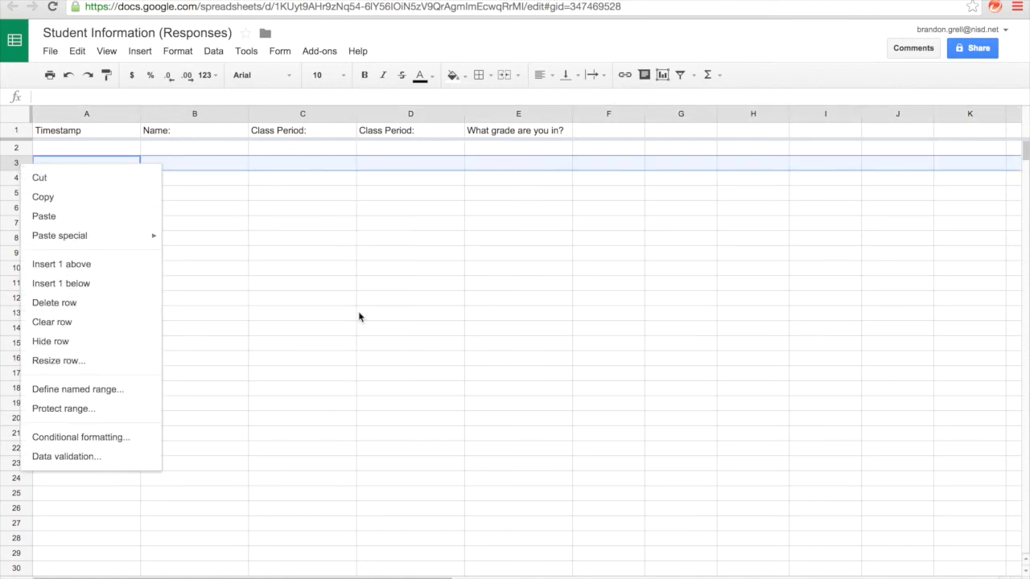
{"action": "left_click", "coordinate": [404, 272]}
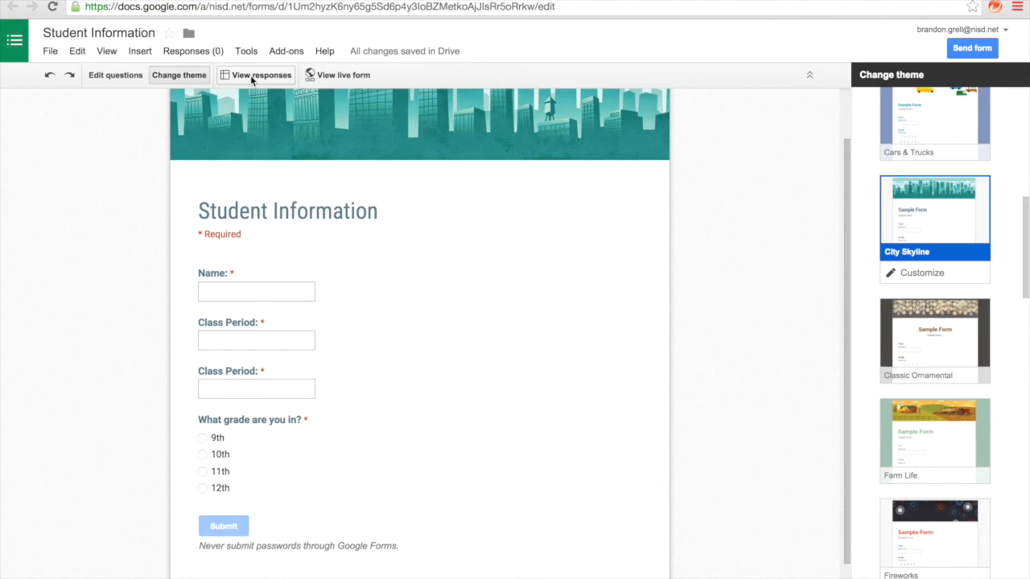
Switch to Google Drive and move the Student Information form and its responses spreadsheet into the Classroom folder
{"action": "left_click", "coordinate": [299, 1]}
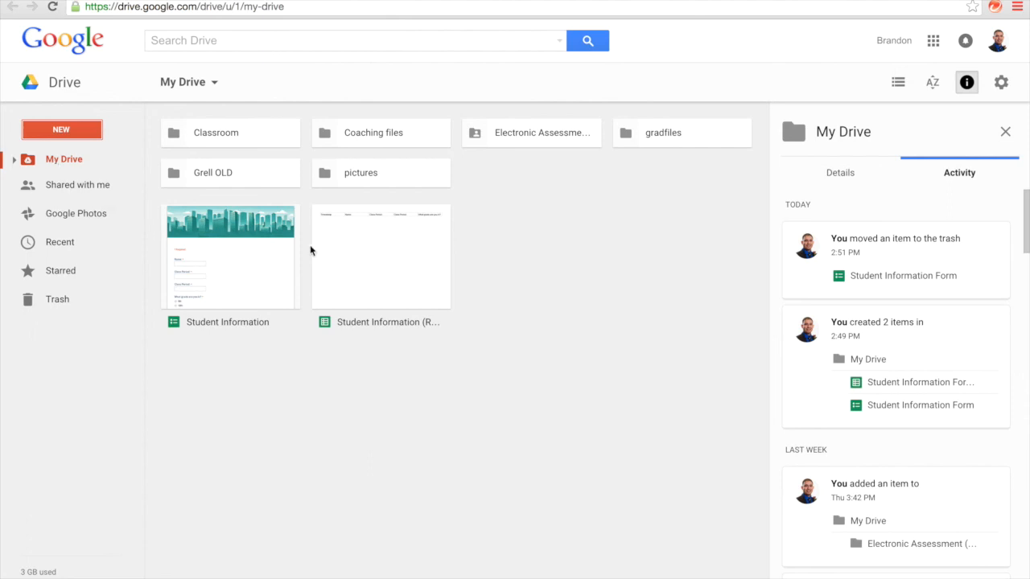
{"action": "left_click_drag", "start_coordinate": [230, 265], "coordinate": [234, 143]}
{"action": "left_click_drag", "start_coordinate": [276, 267], "coordinate": [259, 140]}
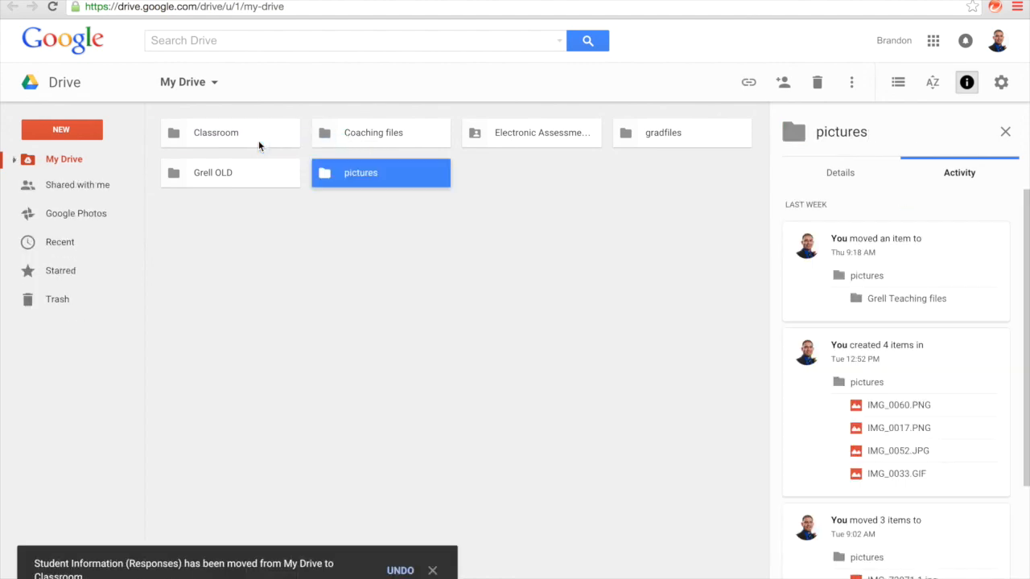